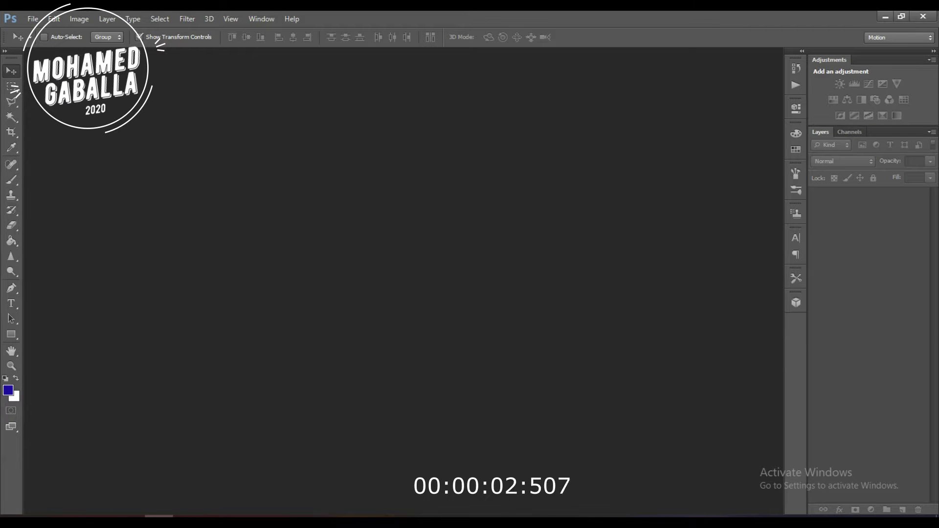
Step: Open the bearded-man photo wp4291530 from the Downloads folder in Photoshop
click(433, 484)
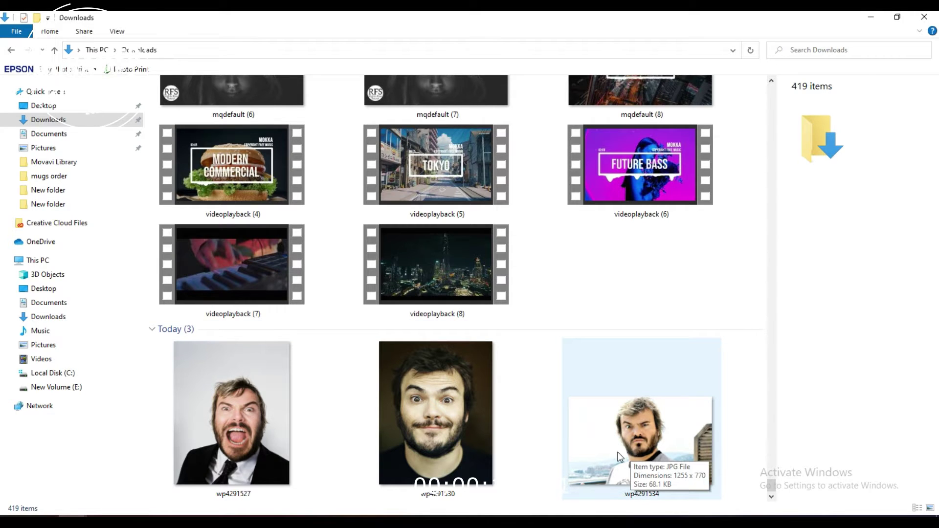
mouse_move(436, 430)
mouse_down()
mouse_move(168, 504)
mouse_move(454, 339)
mouse_up()
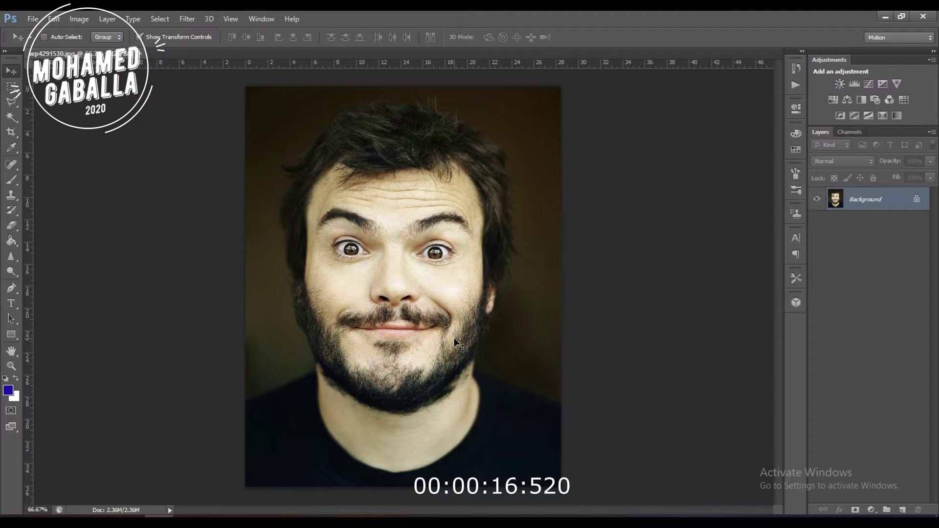
Step: Convert the locked Background into an editable layer named Layer 0
double_click(915, 206)
click(567, 176)
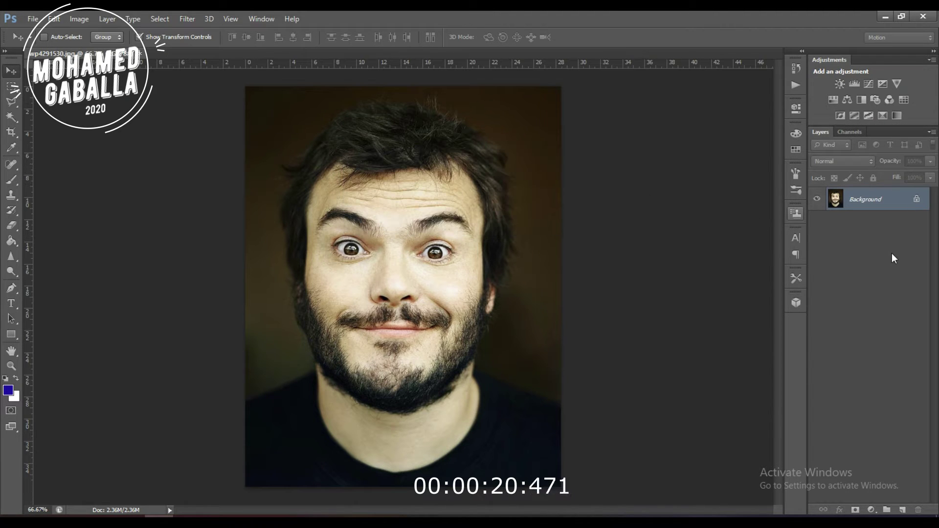
click(875, 211)
mouse_move(863, 203)
mouse_down()
mouse_move(859, 226)
mouse_move(888, 269)
mouse_up()
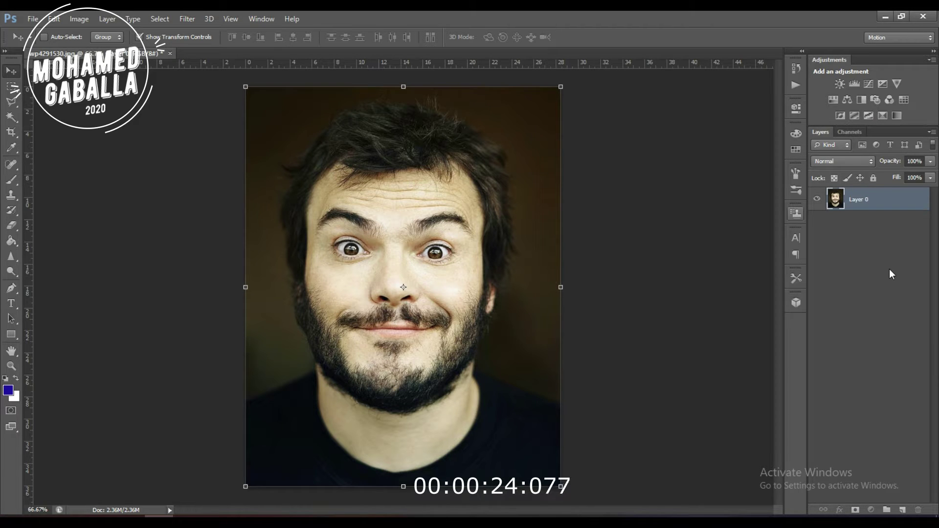
click(889, 269)
click(869, 201)
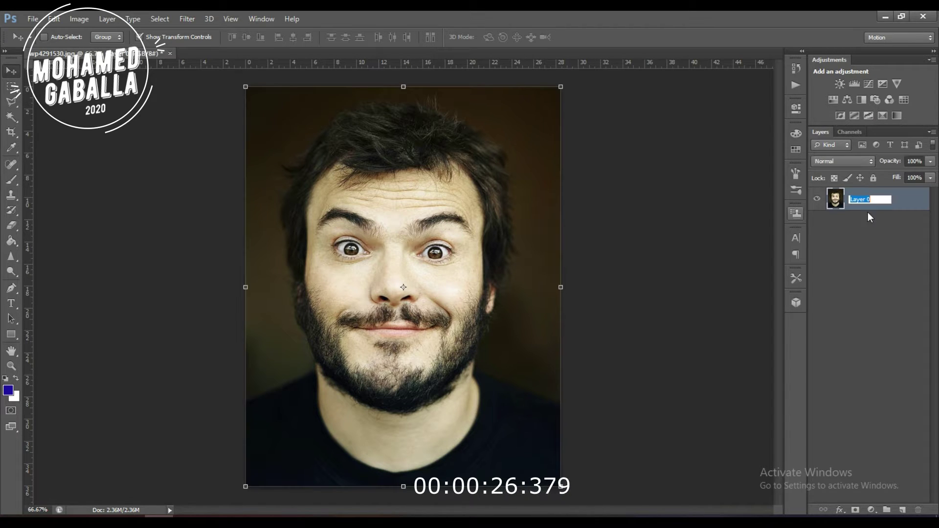
key(Return)
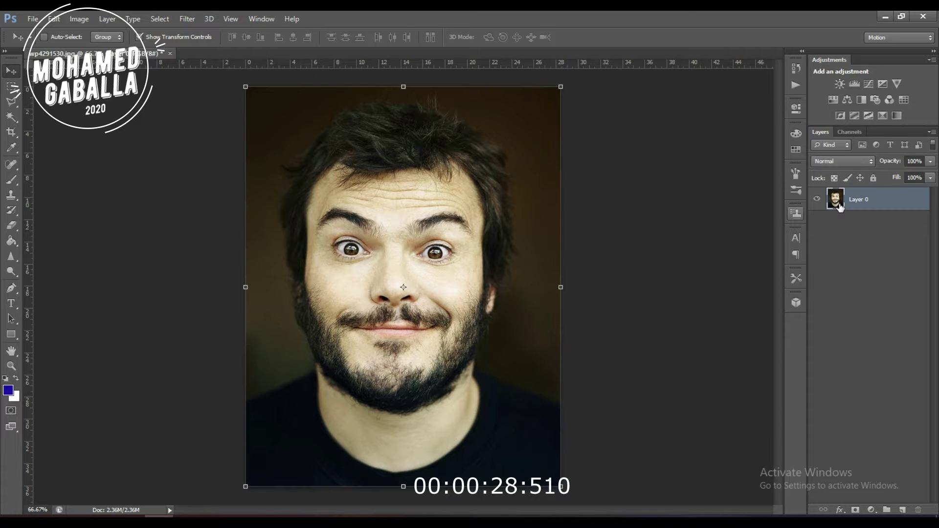
Step: Duplicate Layer 0 as a hidden backup copy and reselect Layer 0
drag(839, 207, 837, 224)
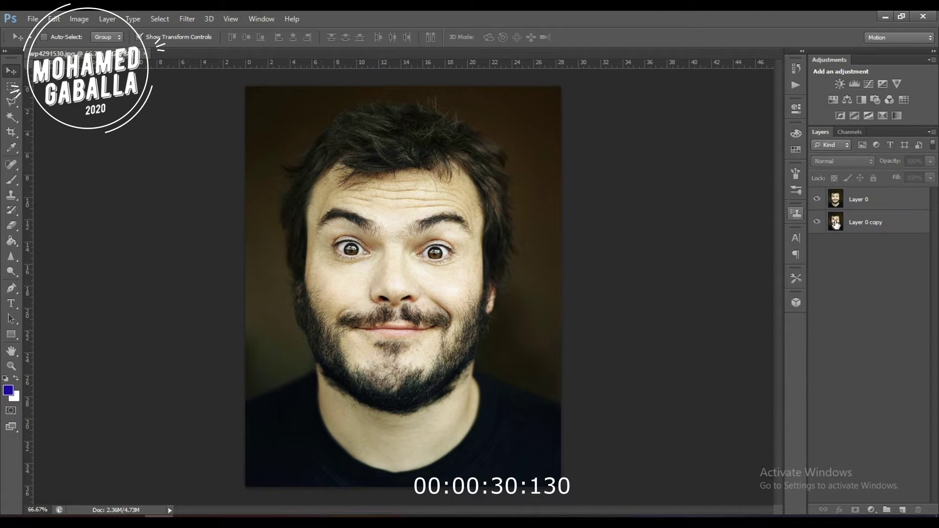
click(817, 222)
click(837, 205)
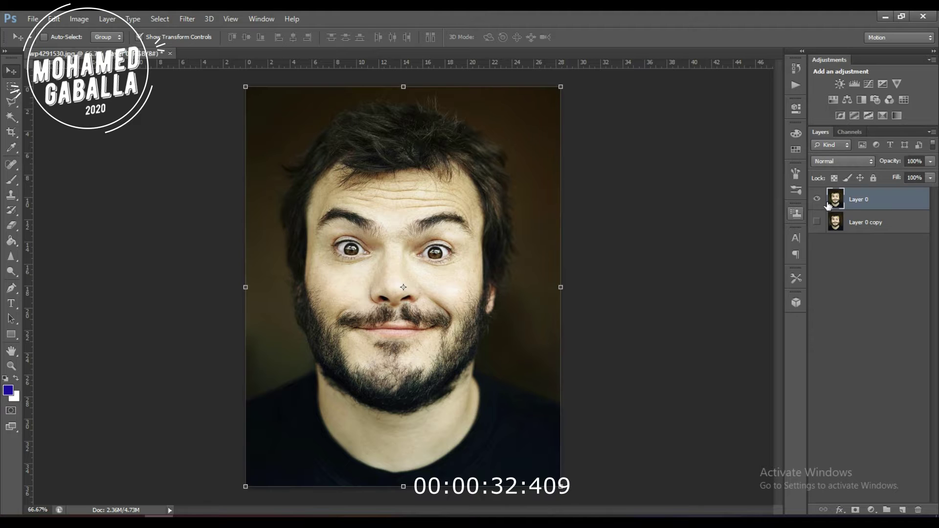
click(12, 116)
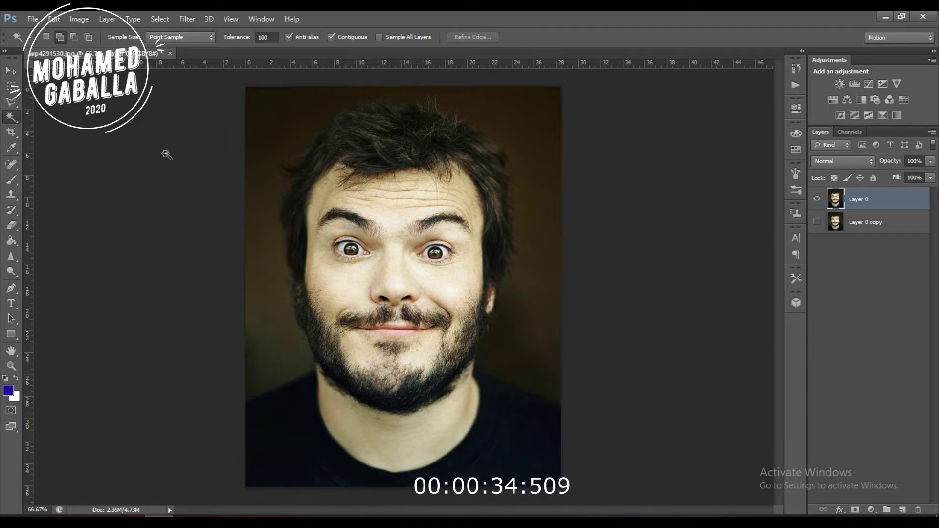
Step: Test Magic Wand background selections at tolerance 30, then set tolerance to 10
click(270, 126)
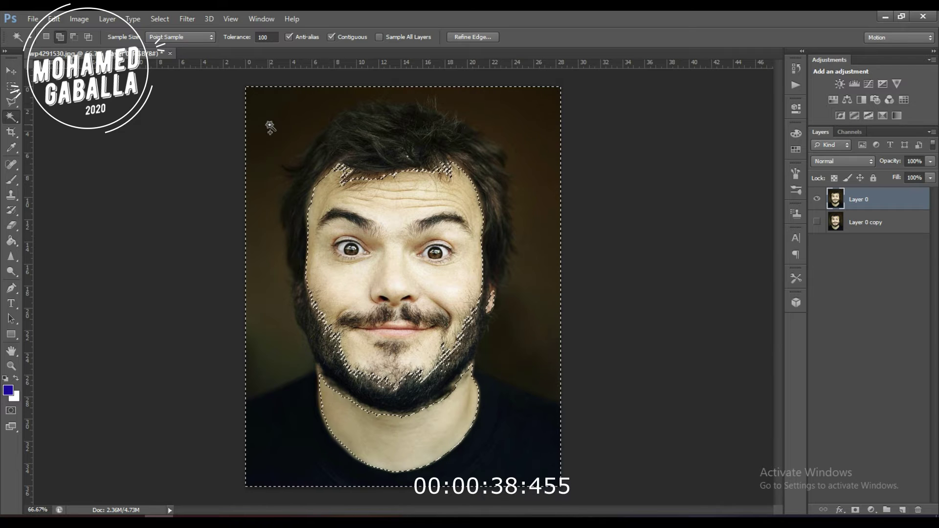
key(ctrl+d)
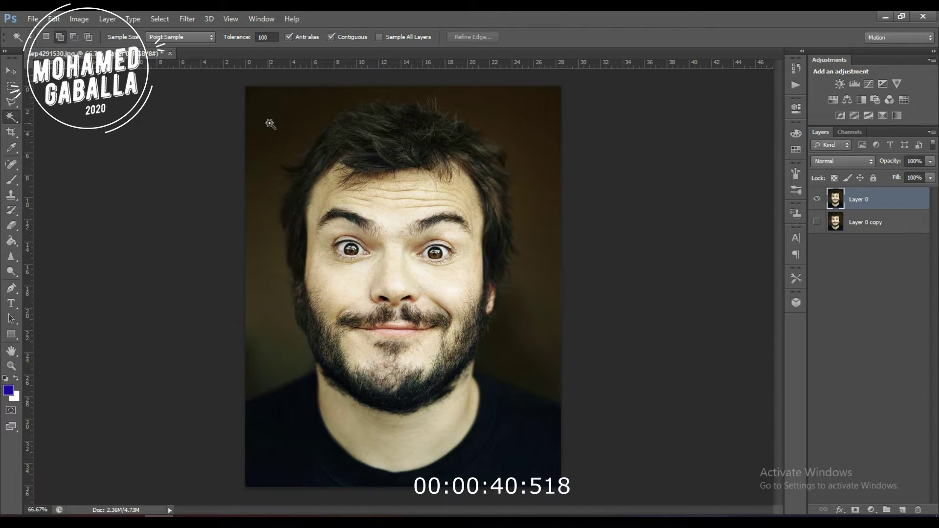
click(264, 38)
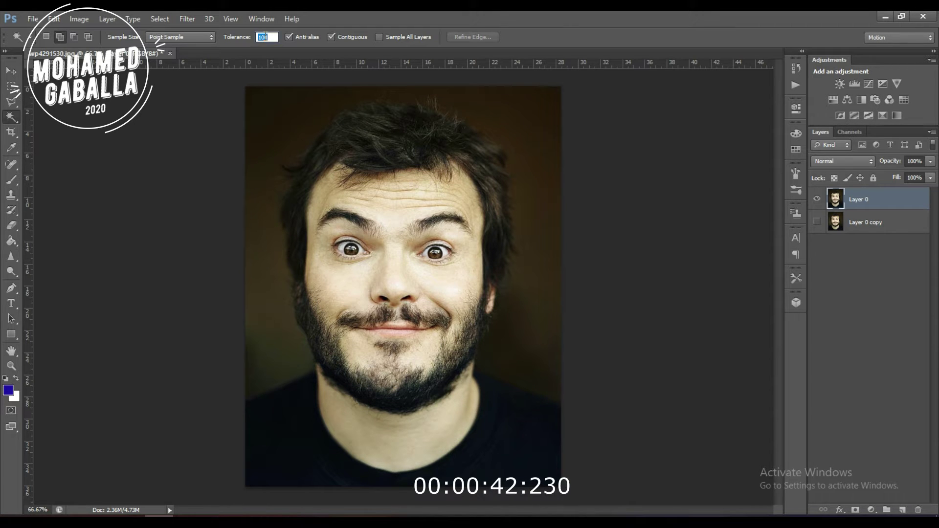
text(30)
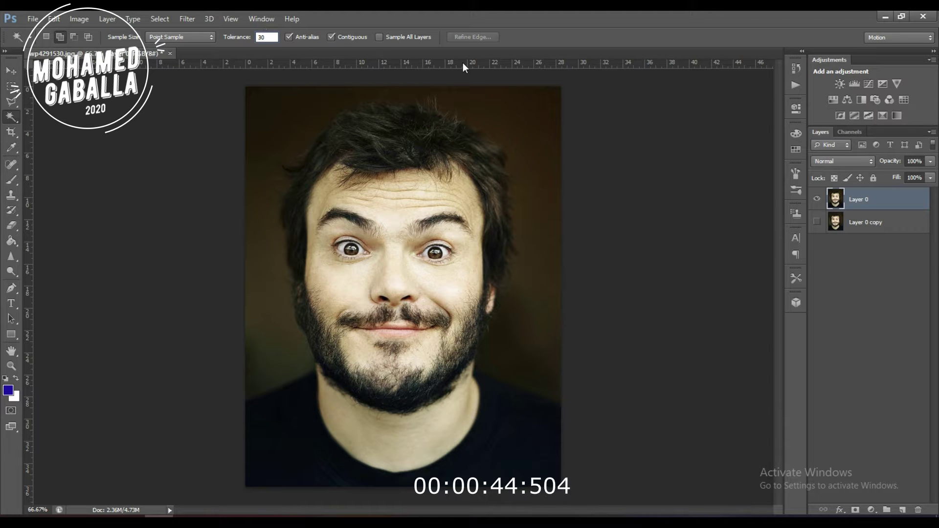
click(560, 196)
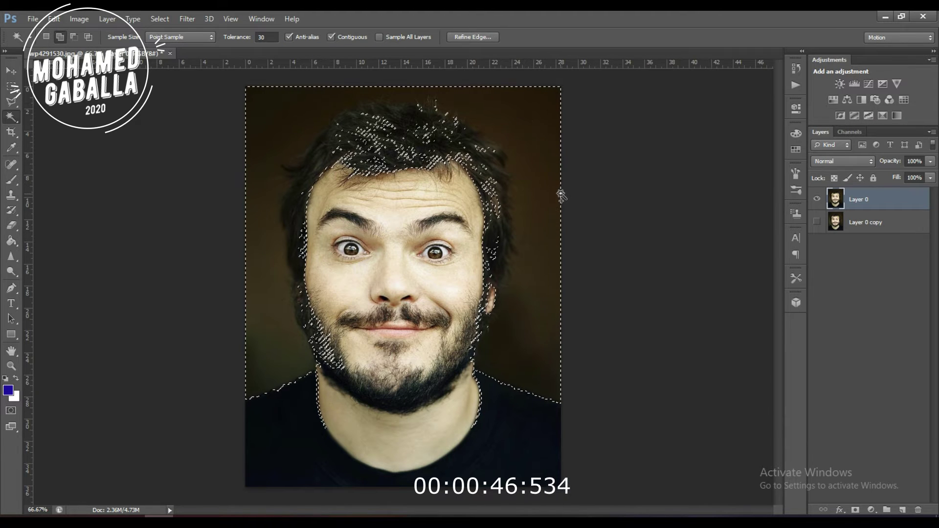
key(ctrl+d)
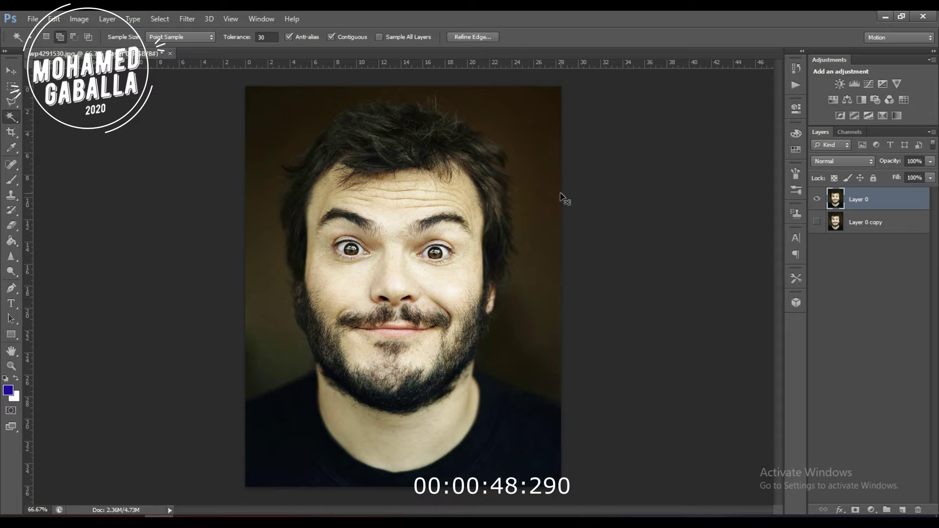
click(259, 36)
text(10)
Step: Add the dark background on the left, top and right of the man to the selection
click(272, 121)
click(265, 198)
click(267, 270)
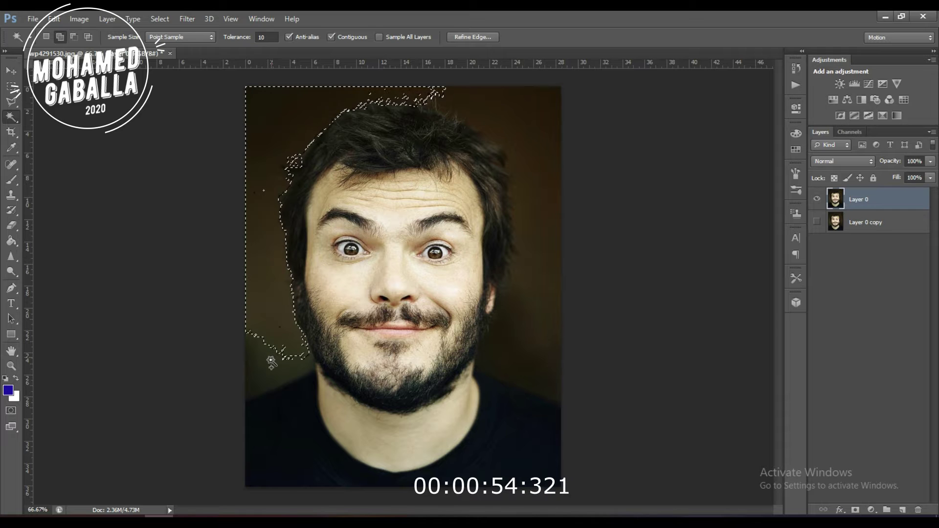
click(251, 373)
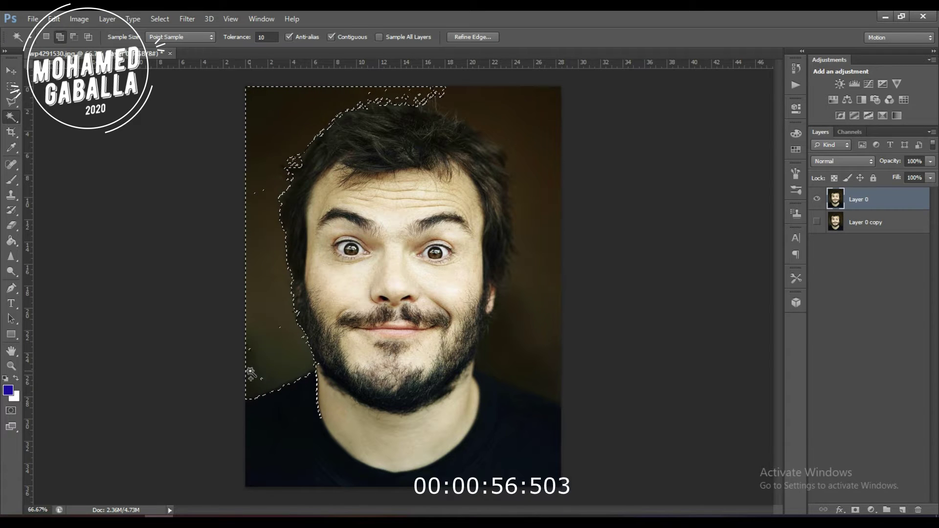
click(257, 194)
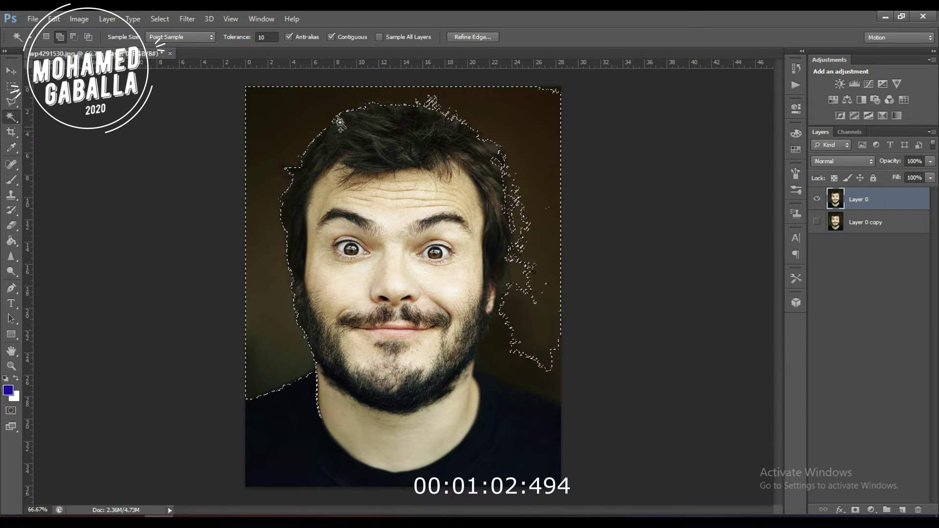
click(532, 162)
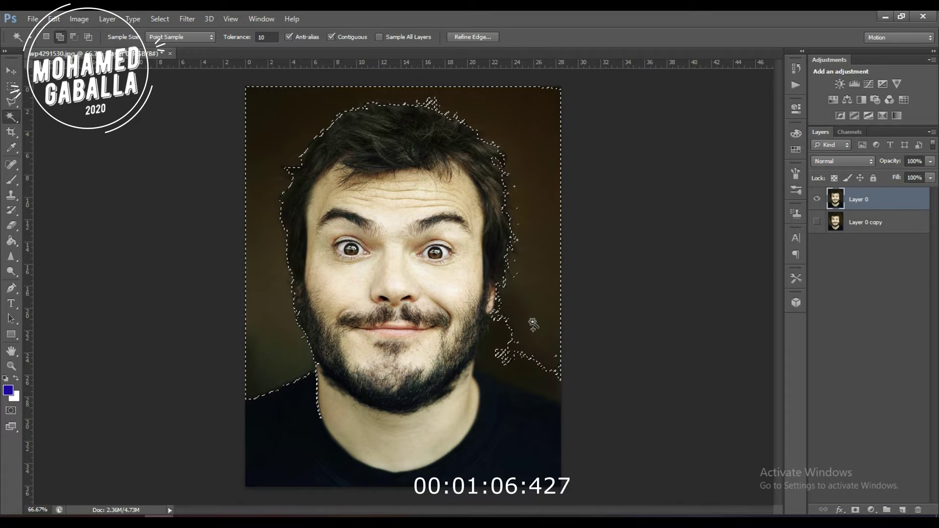
click(522, 366)
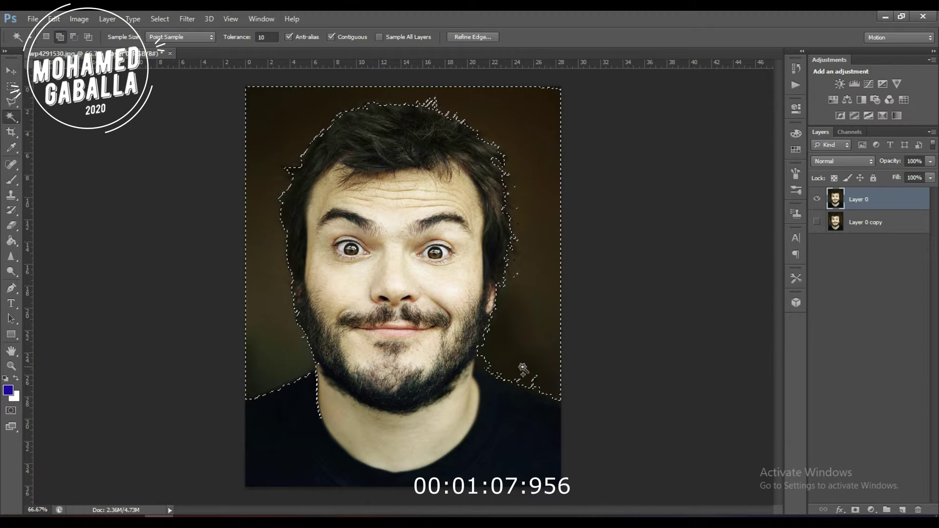
click(535, 379)
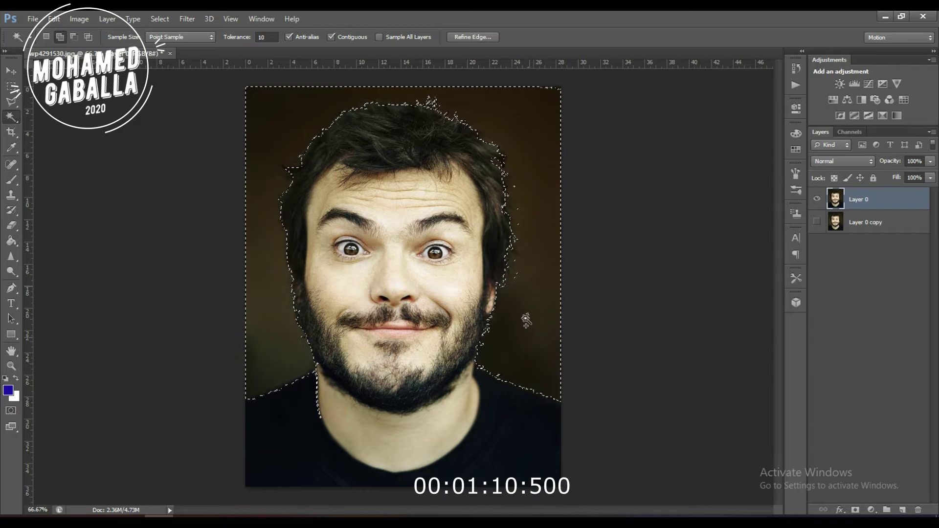
click(523, 251)
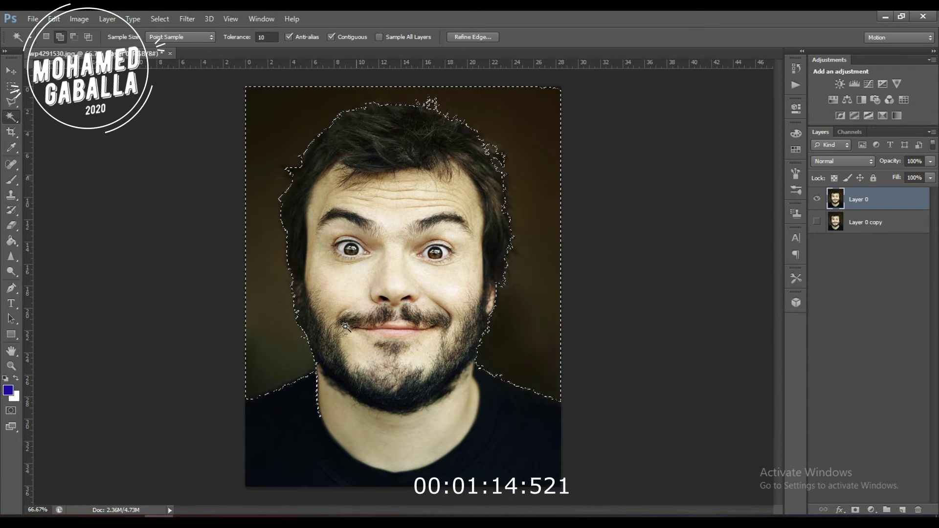
Step: Refine the selection around the neck and beard, undoing the last change in History
key(alt)
alt+click(317, 403)
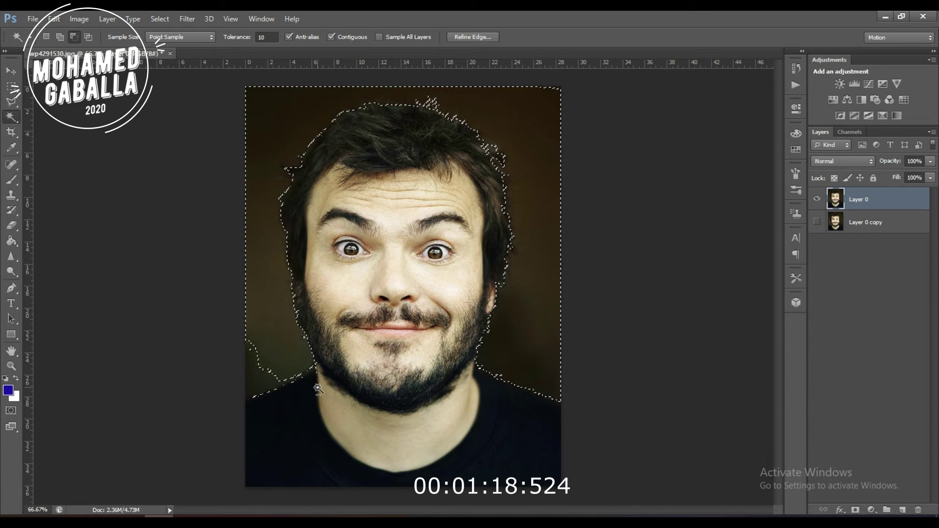
shift+click(261, 383)
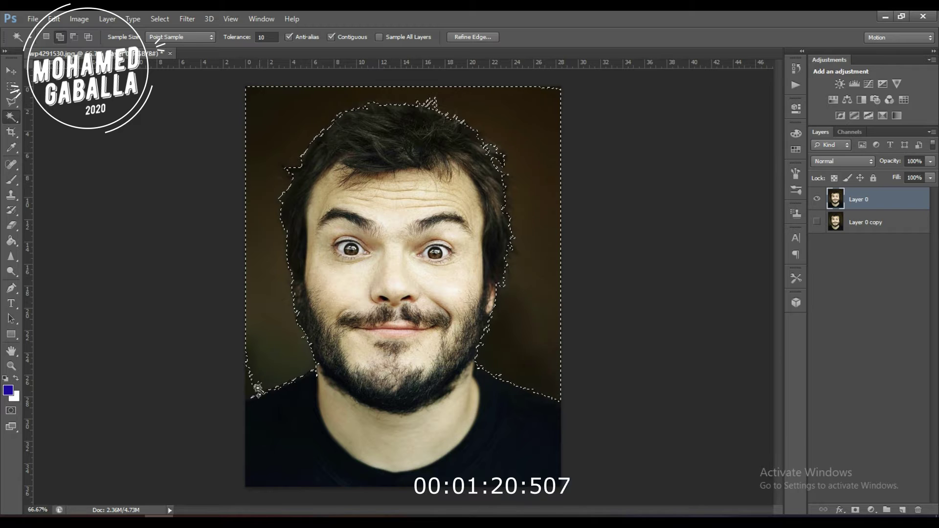
alt+click(317, 397)
shift+click(267, 378)
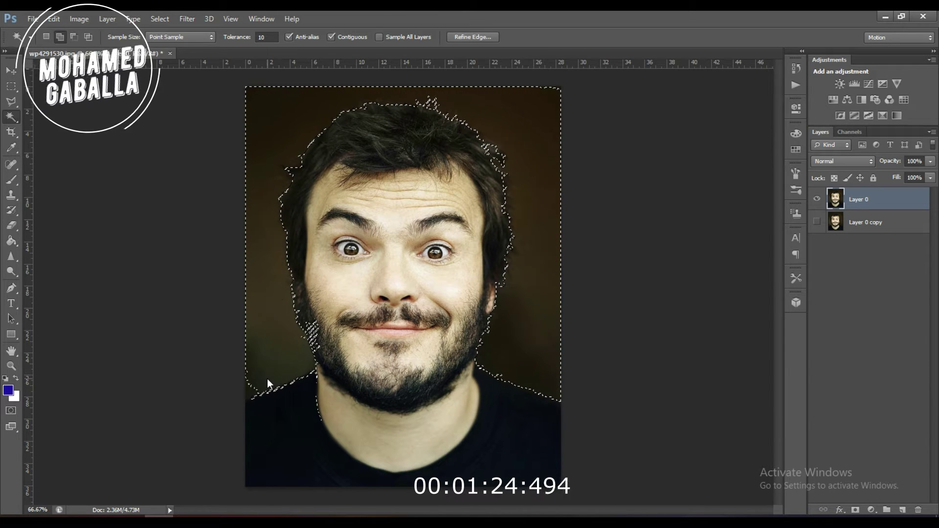
shift+click(288, 344)
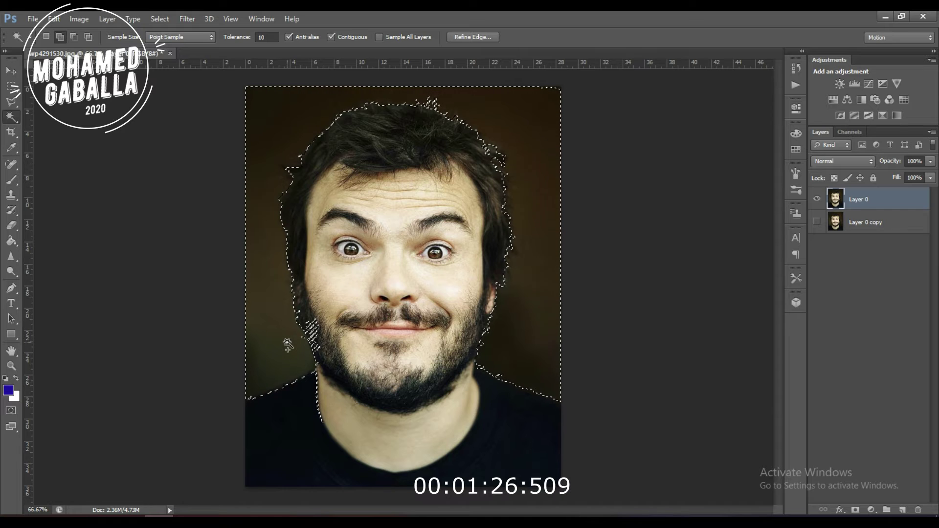
click(795, 68)
click(708, 170)
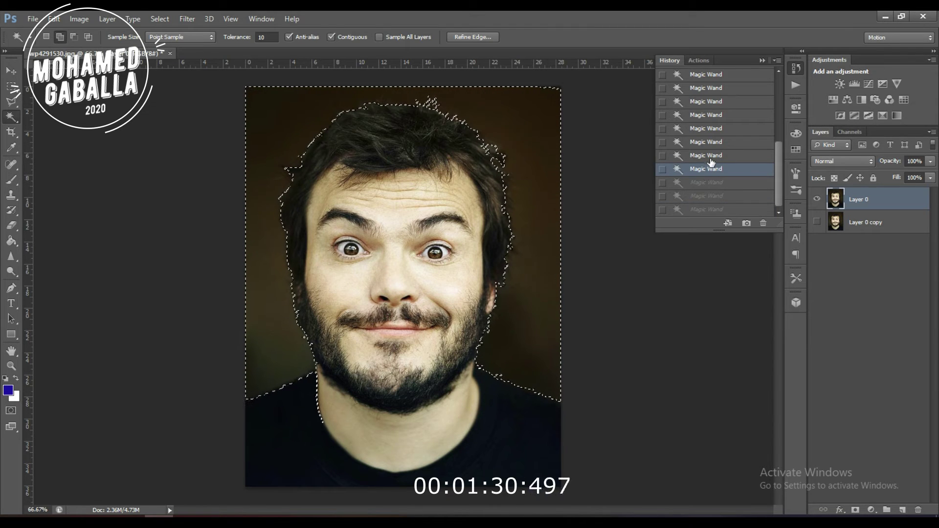
Step: Step back one more change and subtract a small rectangular patch at the beard edge
click(711, 157)
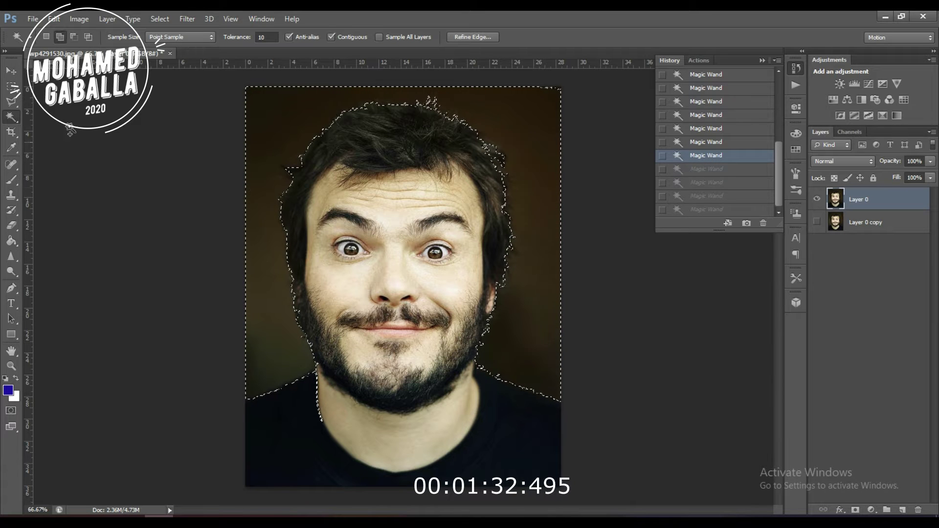
click(12, 87)
click(62, 36)
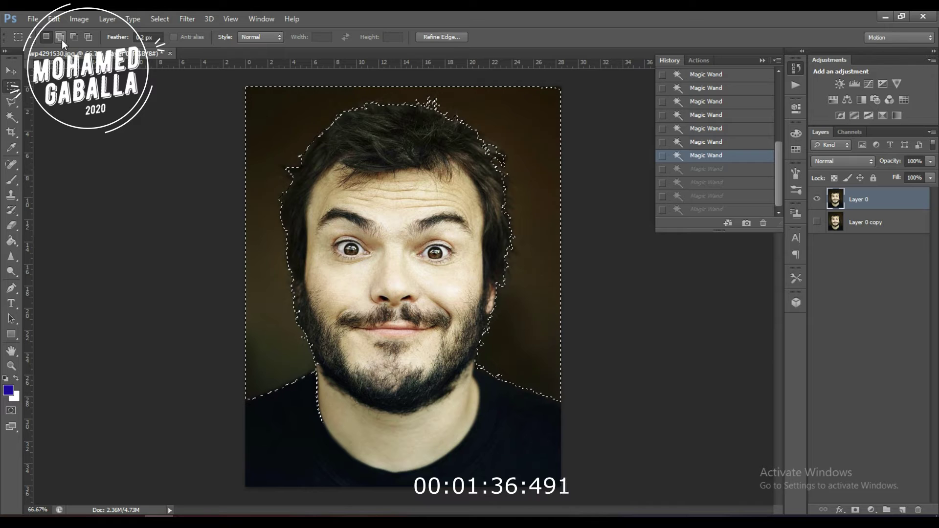
click(88, 38)
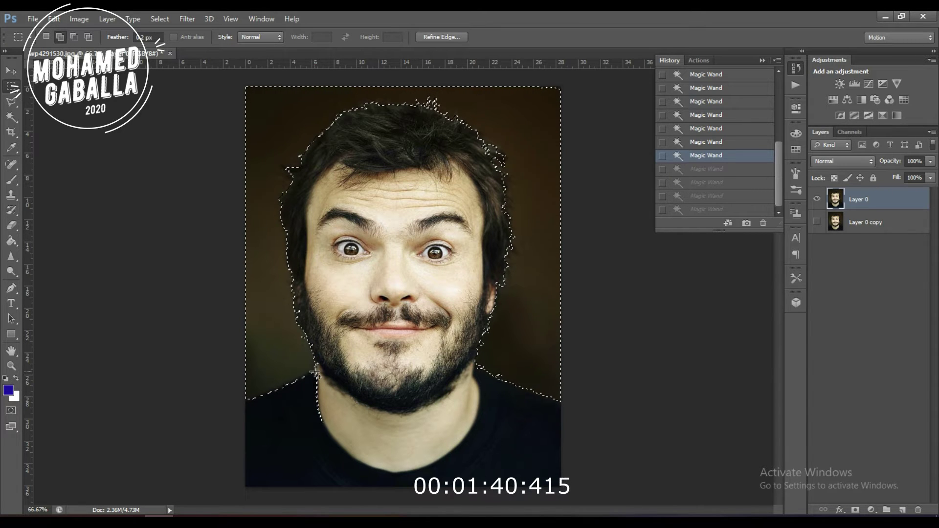
key(alt)
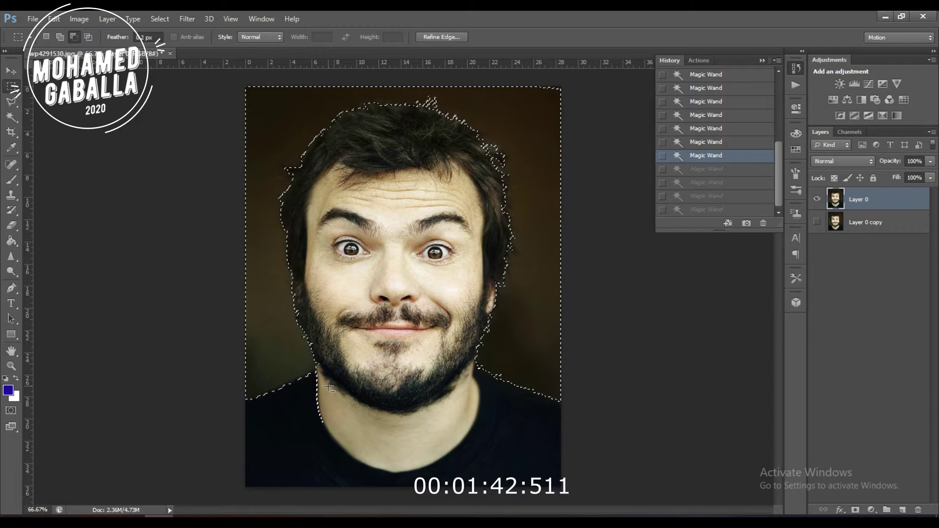
mouse_move(319, 375)
mouse_down()
mouse_move(318, 436)
mouse_move(308, 413)
mouse_up()
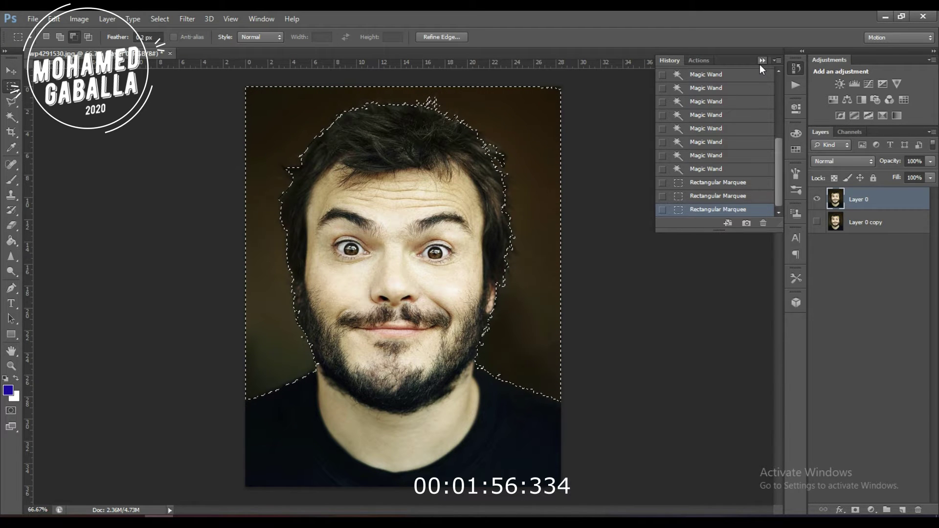
click(760, 63)
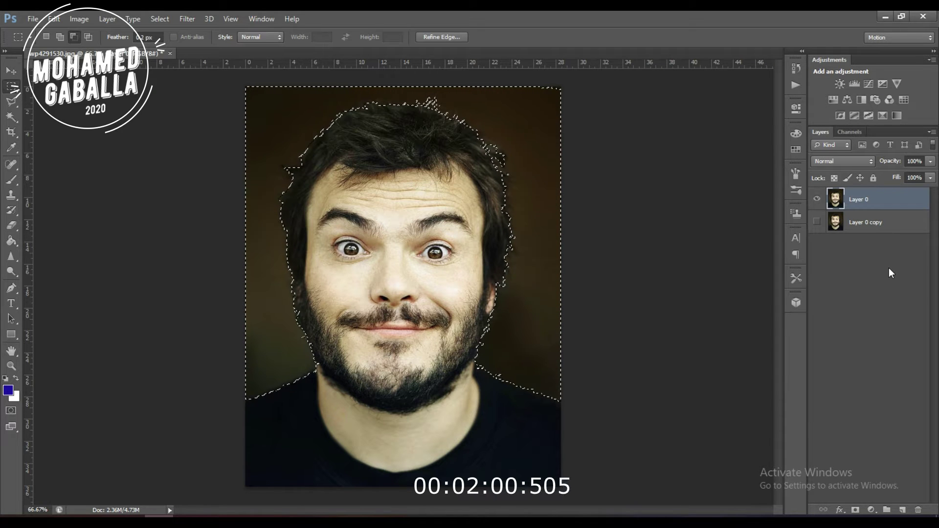
Step: Cancel a Levels adjustment and undo an accidental copy of the background selection
key(ctrl+l)
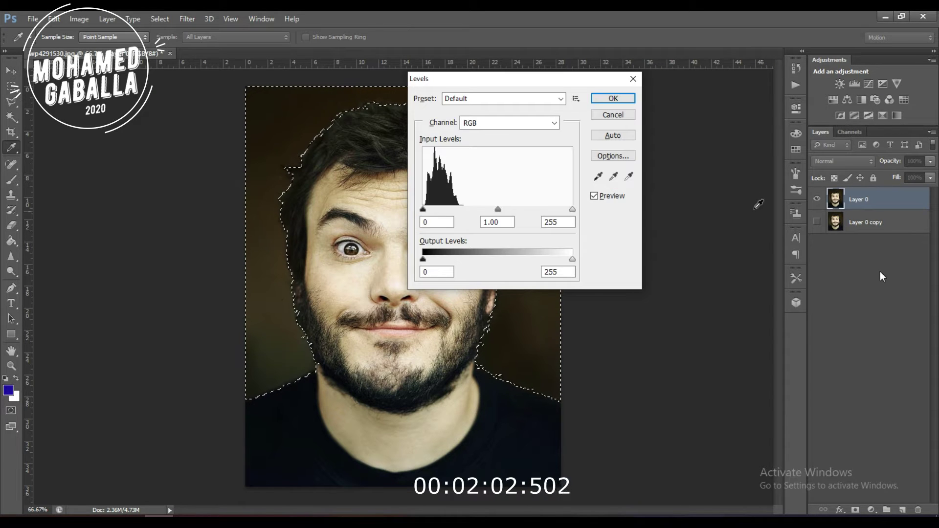
click(631, 117)
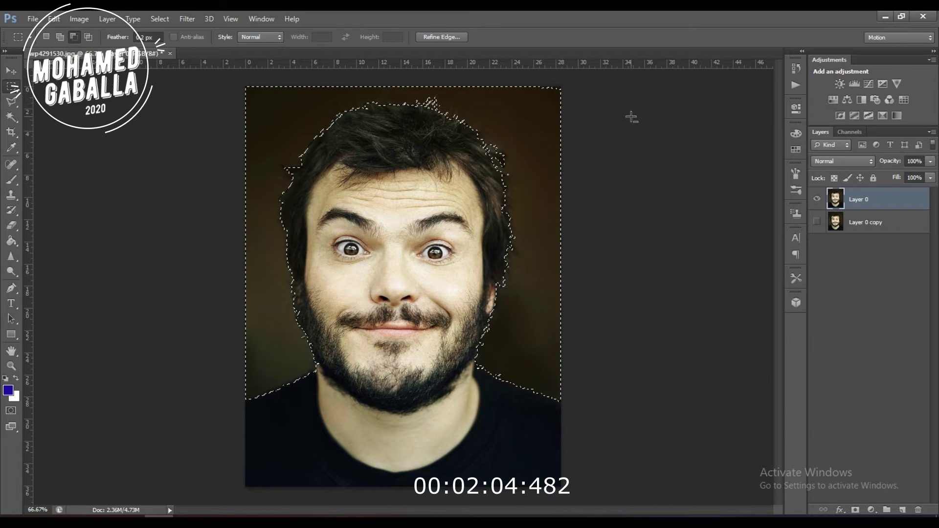
key(ctrl+j)
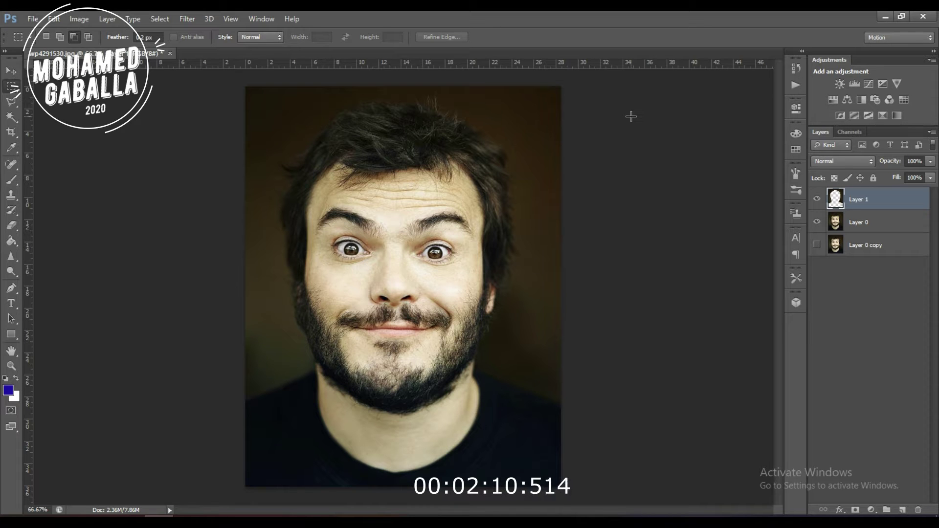
key(ctrl+z)
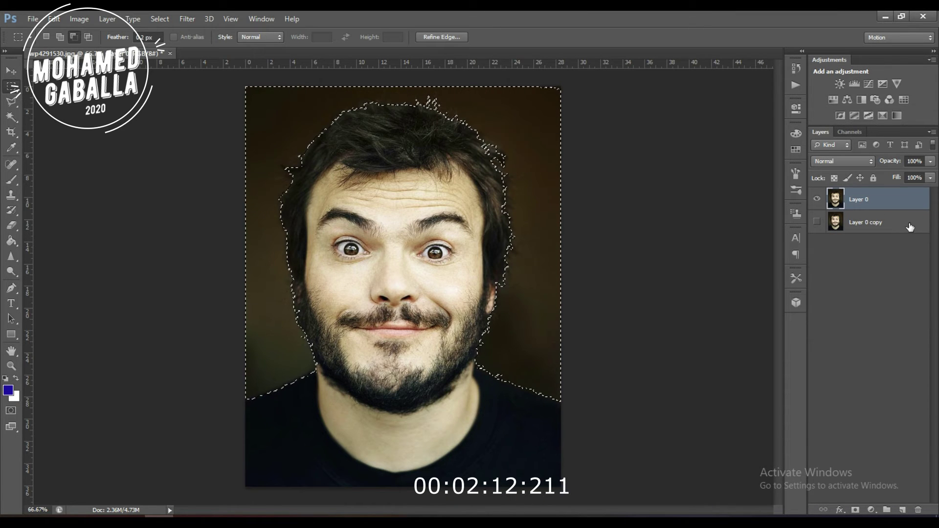
Step: Invert the selection, copy the man onto Layer 1, and hide Layer 0
key(ctrl+shift+i)
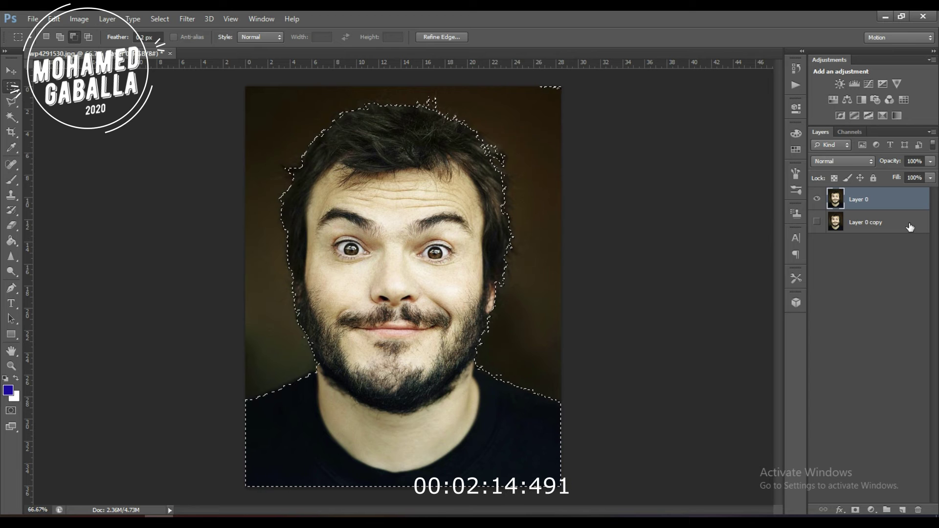
key(ctrl+j)
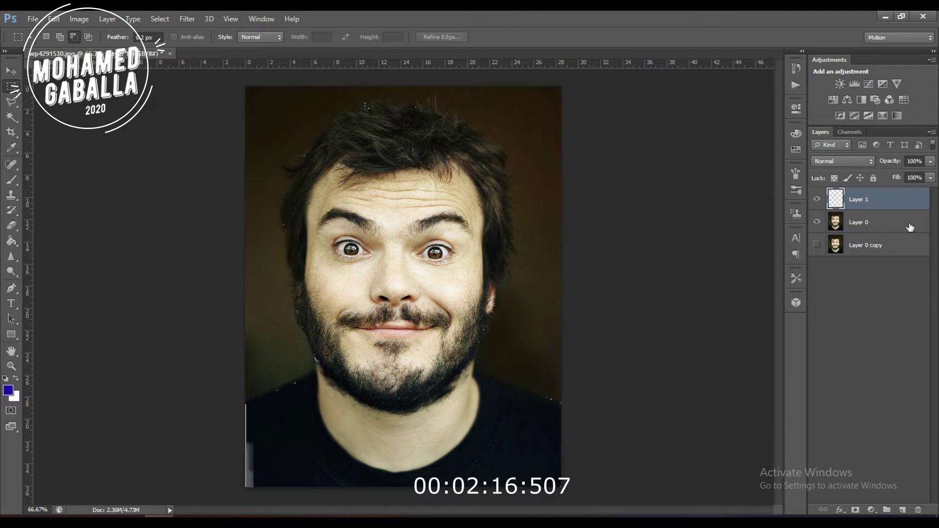
click(816, 222)
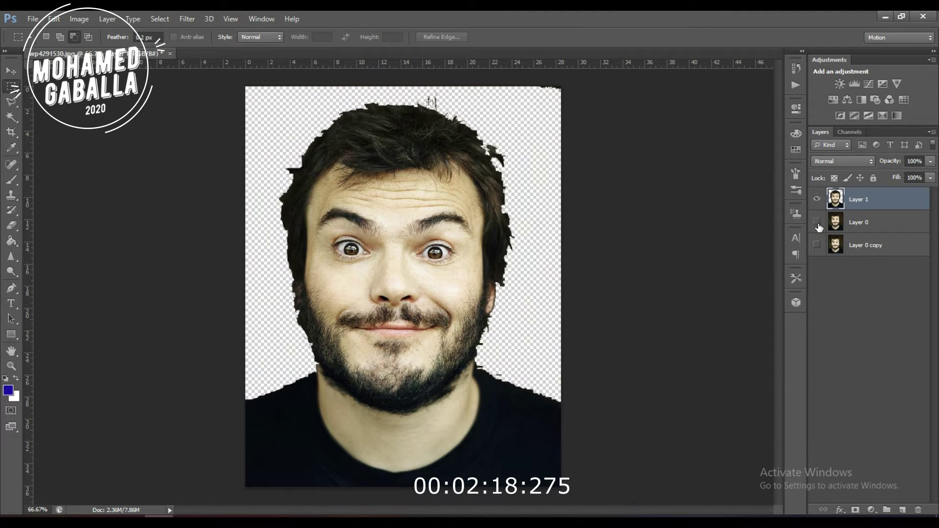
click(818, 223)
click(818, 223)
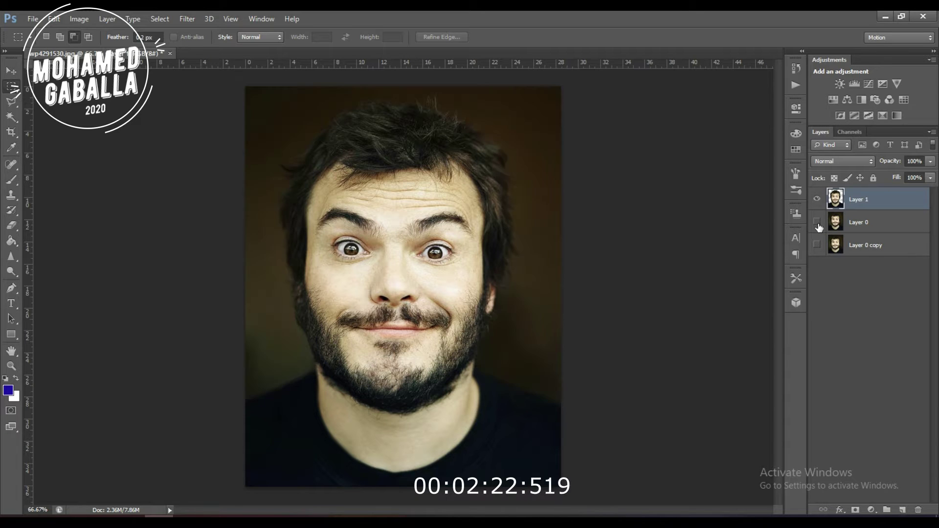
click(818, 223)
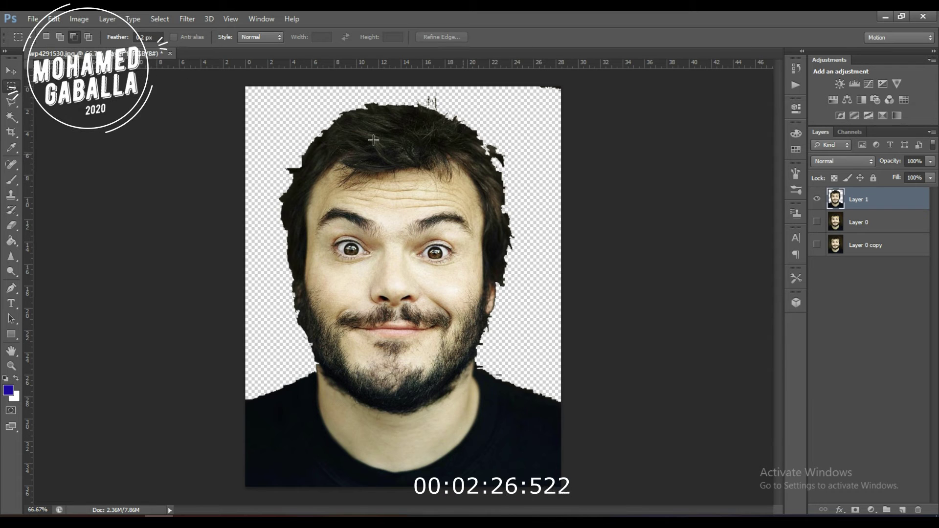
Step: Erase the stray hair wisps at the top and right of the head on Layer 1
click(11, 228)
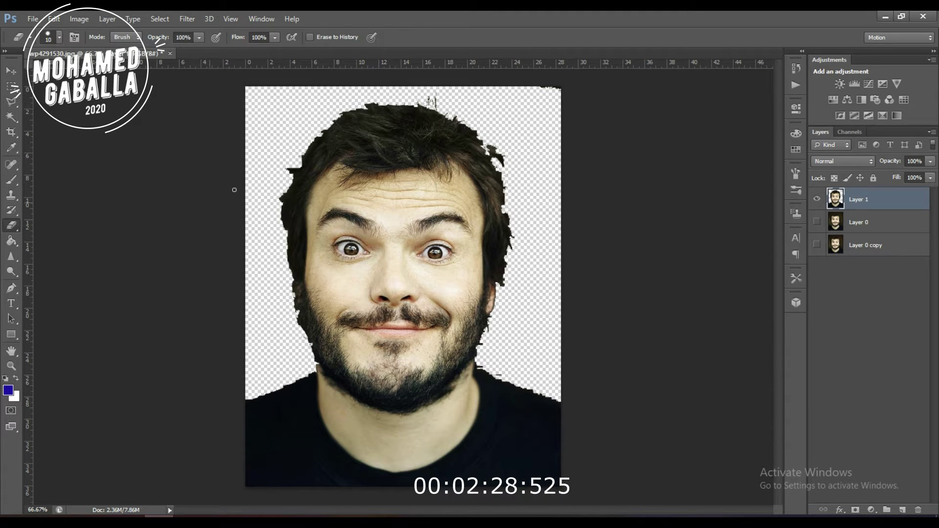
drag(418, 101, 451, 108)
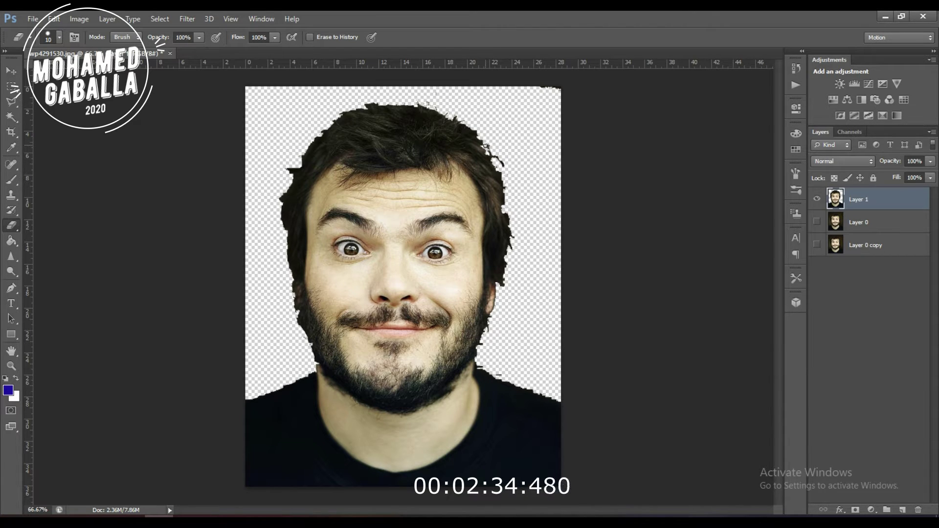
drag(488, 146, 504, 166)
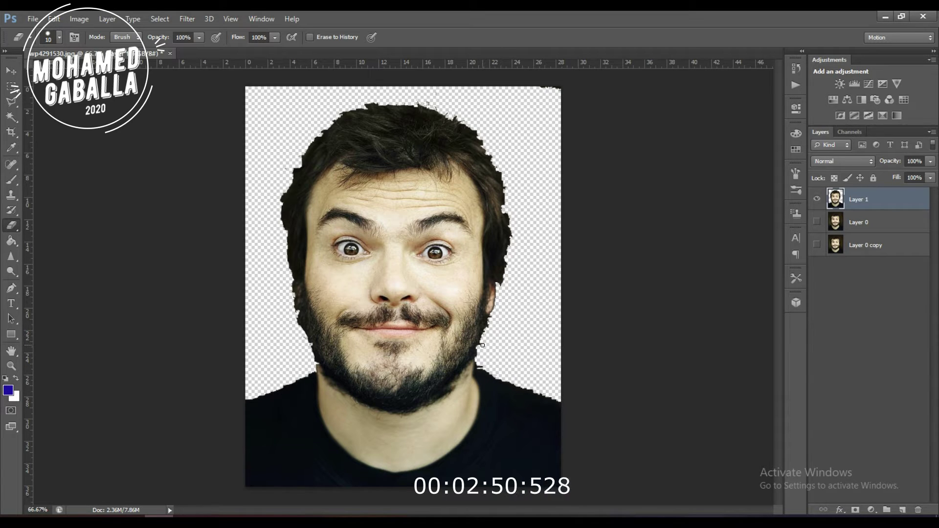
click(867, 310)
click(858, 204)
click(187, 20)
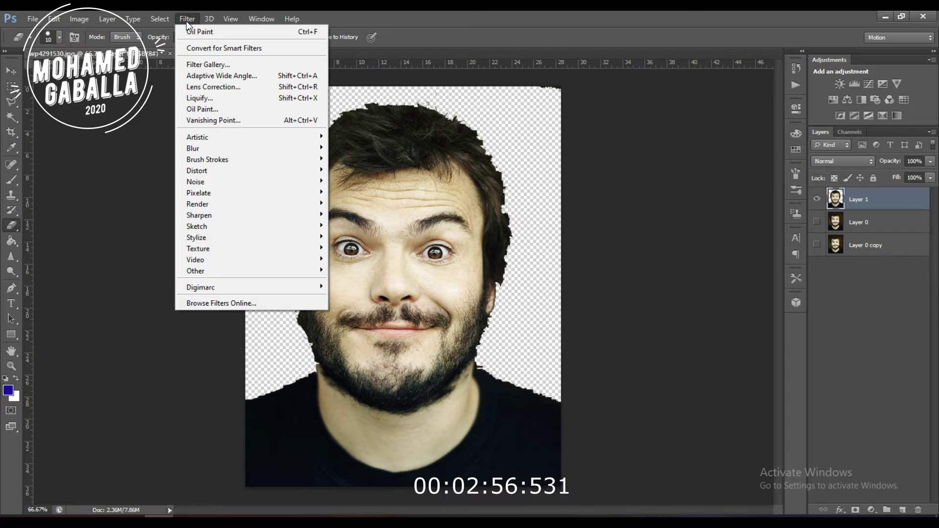
Step: Apply Filter Gallery Poster Edges to Layer 1 with edge thickness and intensity at 0
click(193, 32)
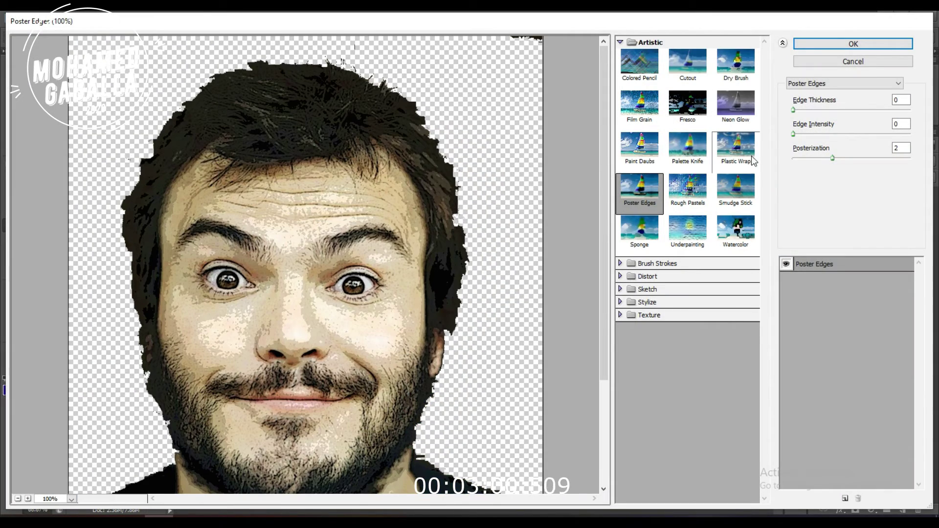
click(621, 154)
click(639, 200)
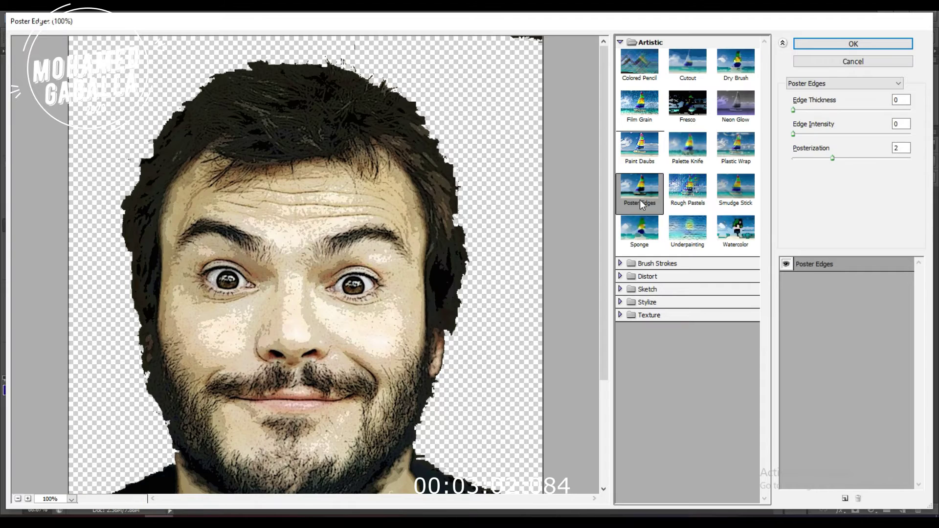
click(810, 133)
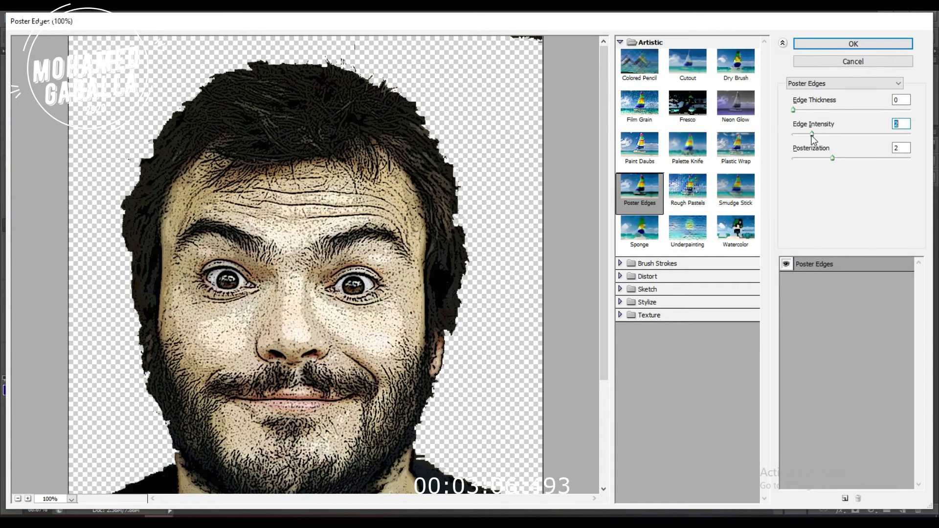
drag(812, 133, 794, 134)
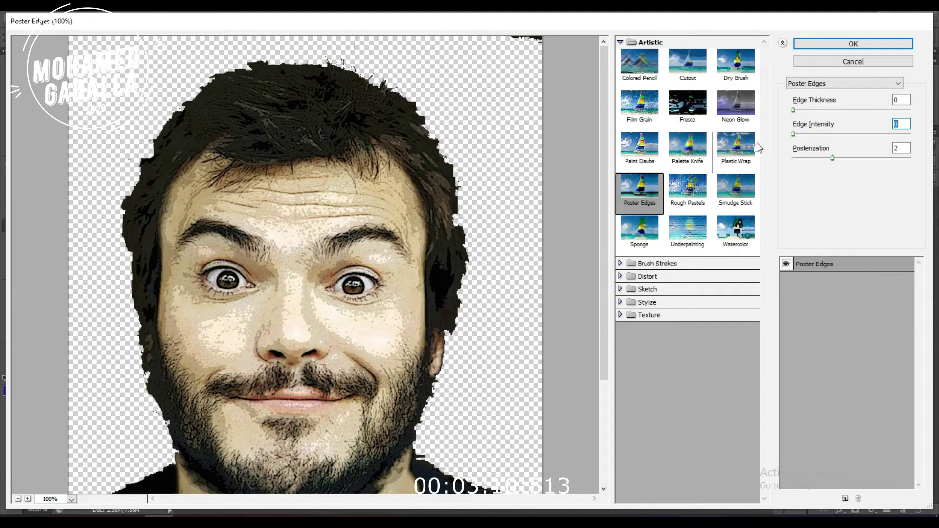
mouse_move(793, 109)
mouse_down()
mouse_move(931, 138)
mouse_move(817, 129)
mouse_move(872, 143)
mouse_up()
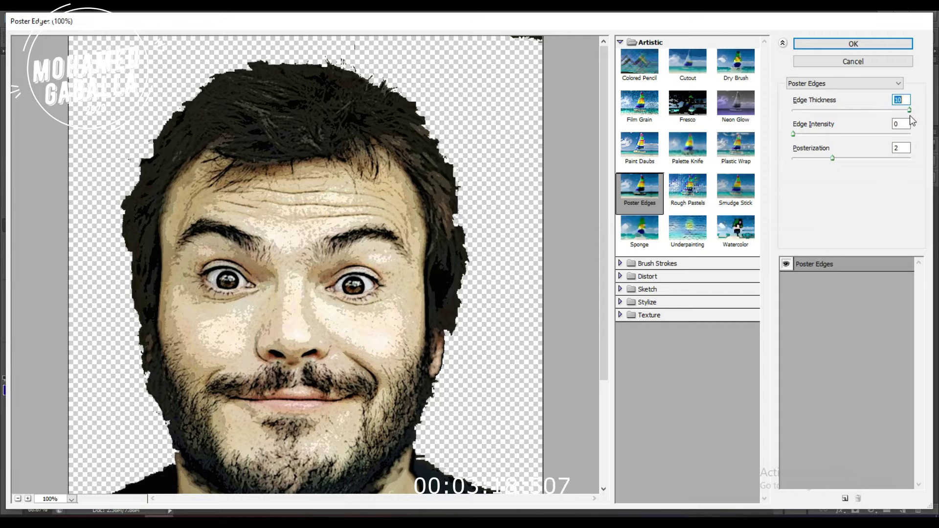
drag(869, 109, 793, 109)
click(842, 43)
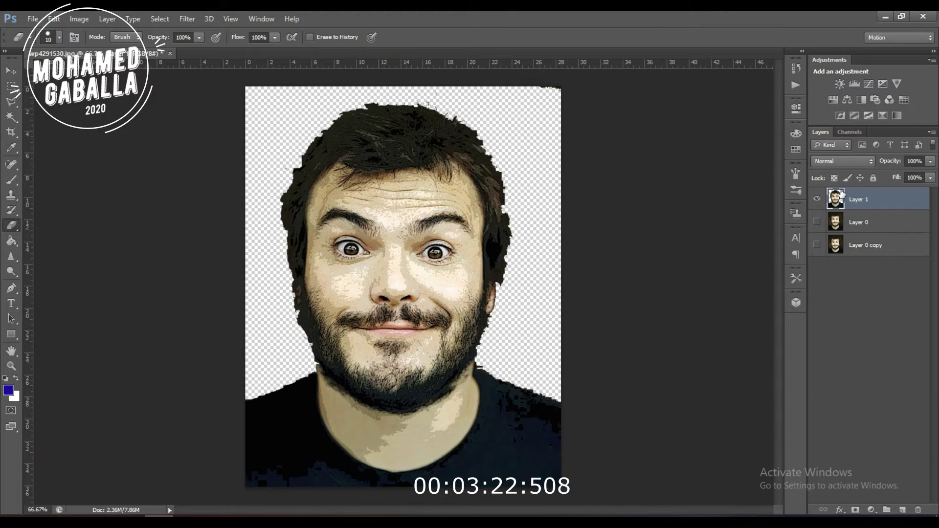
Step: Apply Unsharp Mask with Amount 40%, Radius 5.0 pixels and Threshold 10
click(192, 20)
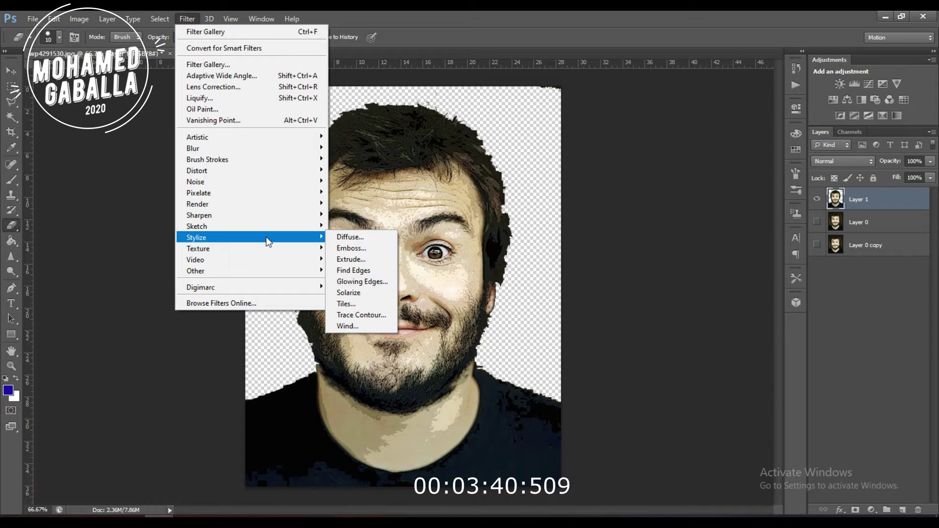
mouse_move(220, 215)
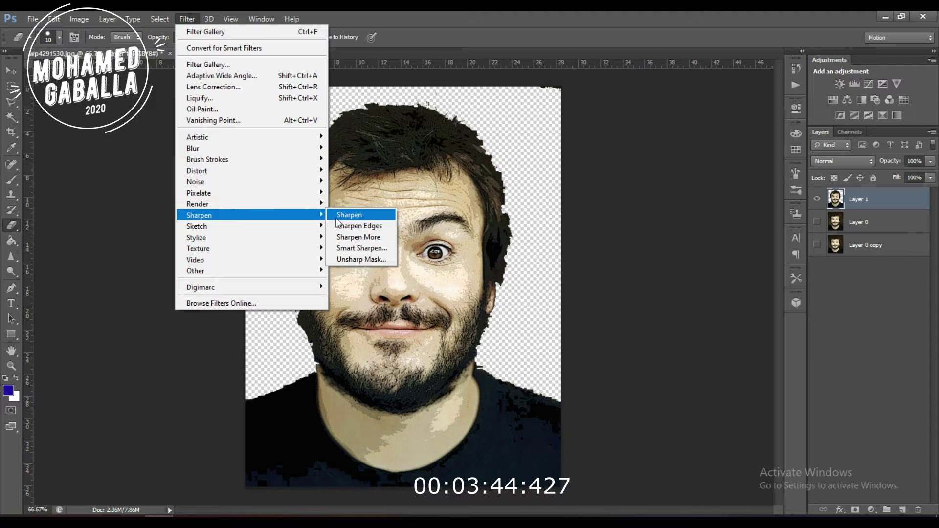
click(376, 259)
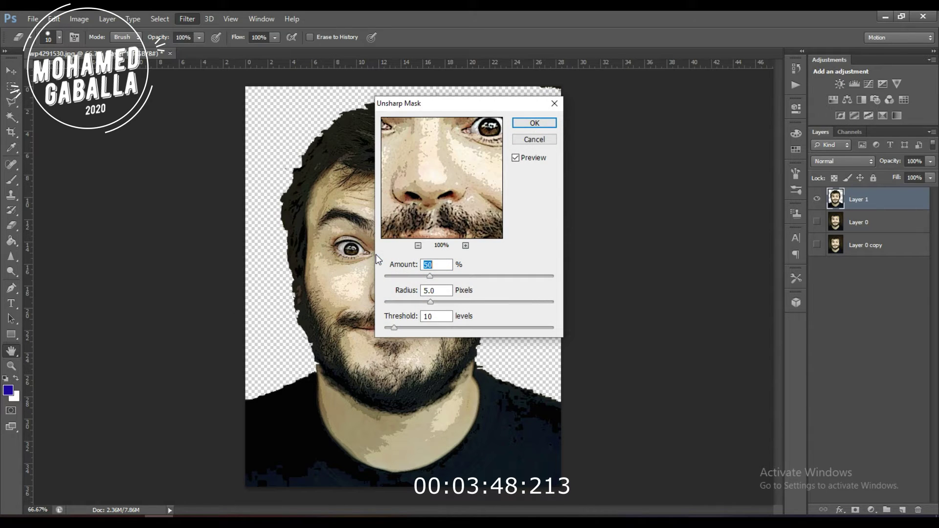
mouse_move(429, 277)
mouse_down()
mouse_move(395, 277)
mouse_move(424, 284)
mouse_up()
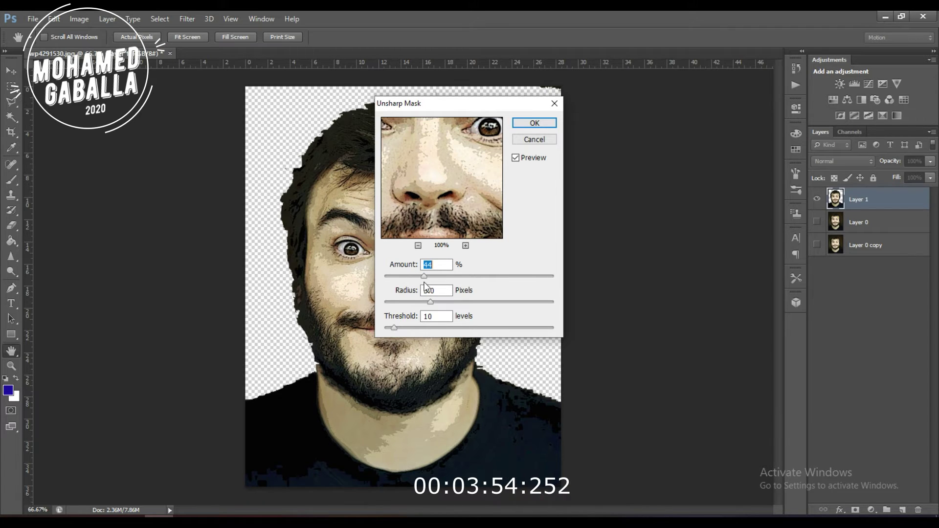
mouse_move(478, 284)
mouse_down()
mouse_move(515, 285)
mouse_move(452, 288)
mouse_up()
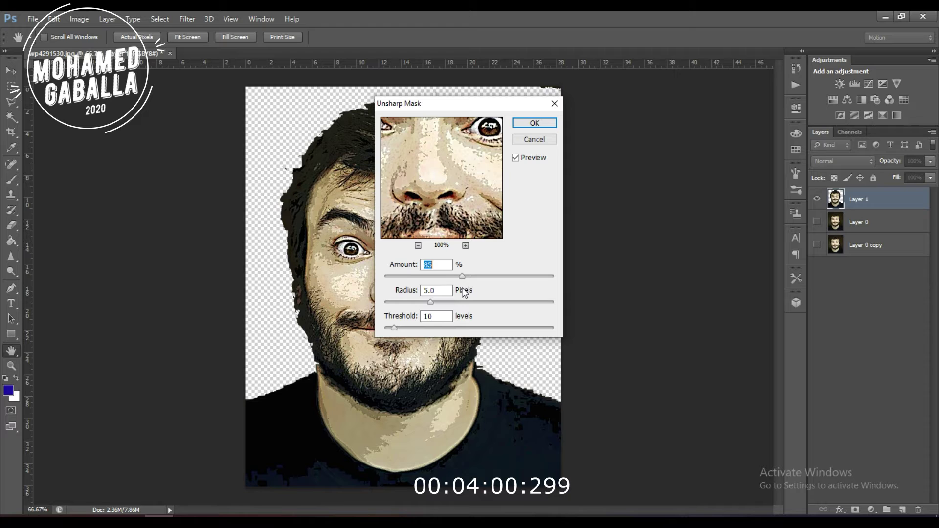
drag(452, 287, 421, 284)
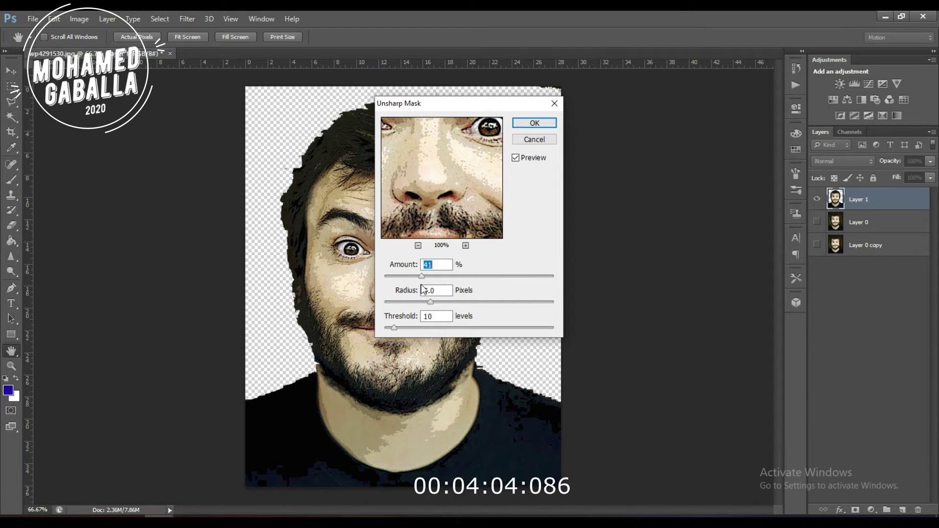
drag(426, 303, 451, 328)
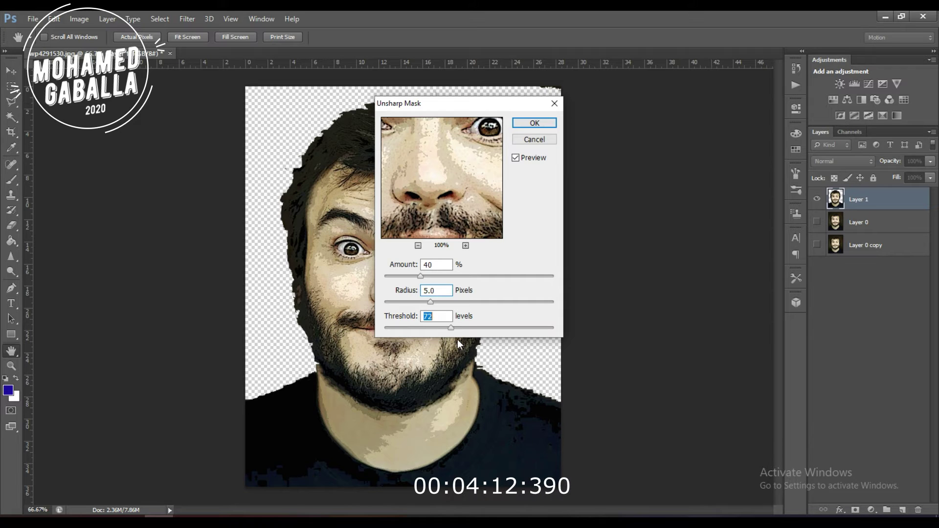
mouse_move(451, 337)
mouse_down()
mouse_move(499, 339)
mouse_move(411, 343)
mouse_move(395, 333)
mouse_up()
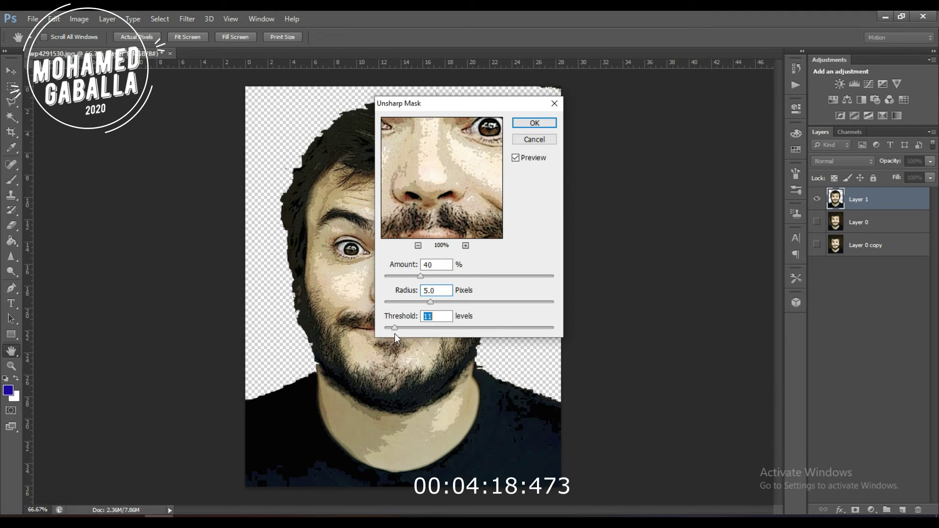
click(529, 128)
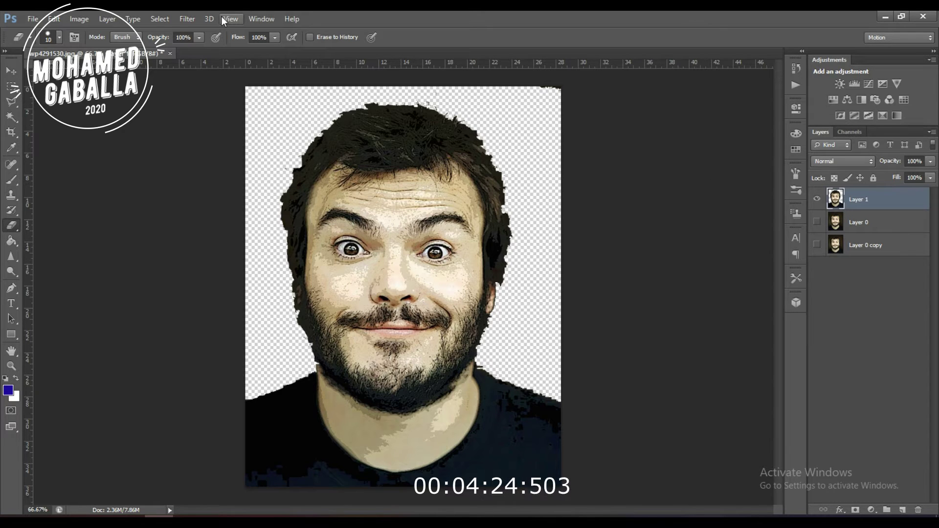
Step: In Oil Paint, set Bristle Detail to 9.65 and Angular Direction to 333
click(186, 18)
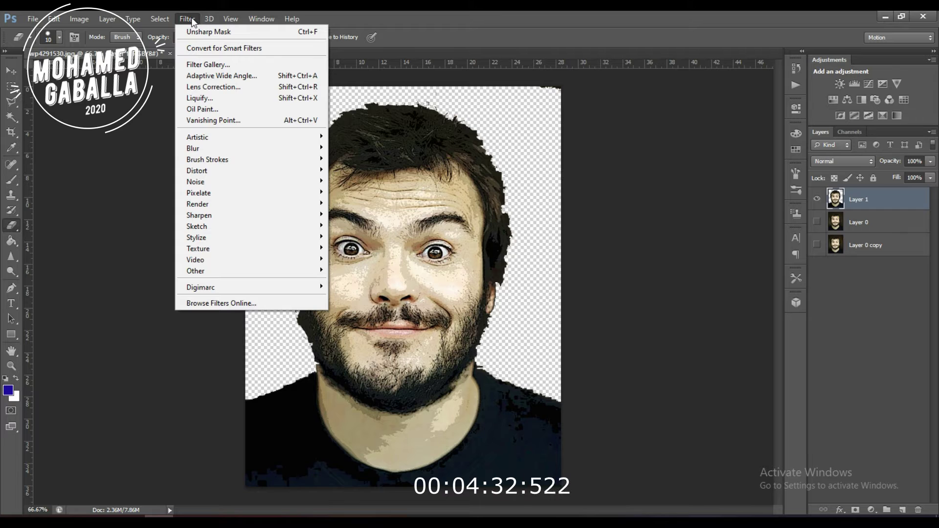
click(207, 109)
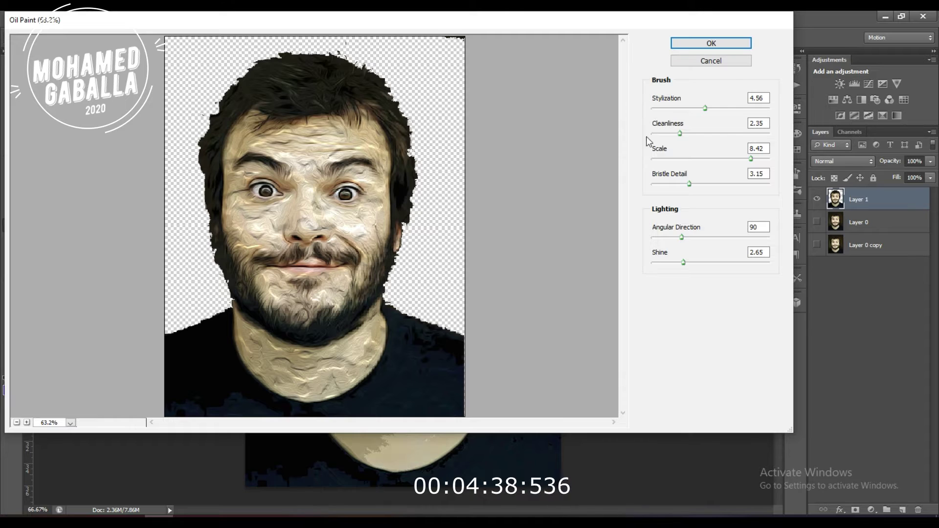
drag(688, 184, 769, 184)
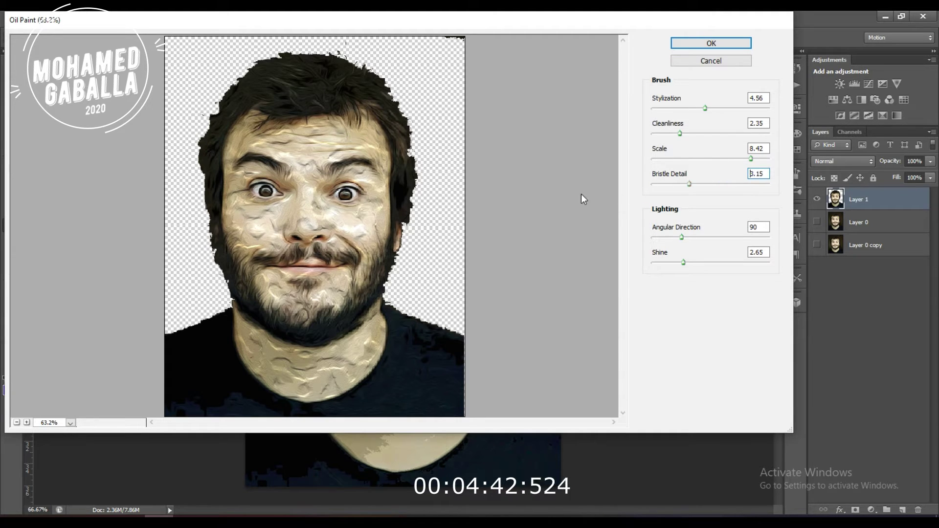
drag(675, 186, 631, 186)
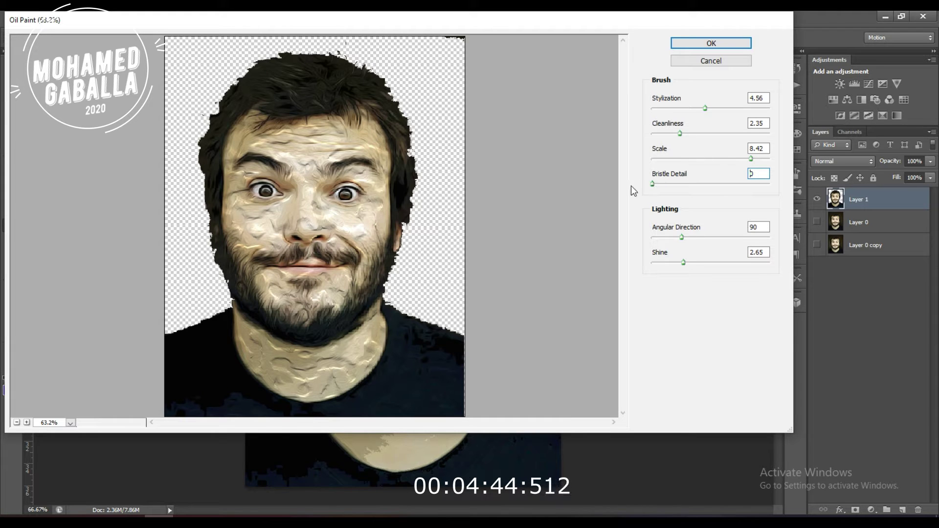
mouse_move(682, 236)
mouse_down()
mouse_move(652, 239)
mouse_move(674, 238)
mouse_move(652, 264)
mouse_move(692, 240)
mouse_move(717, 238)
mouse_up()
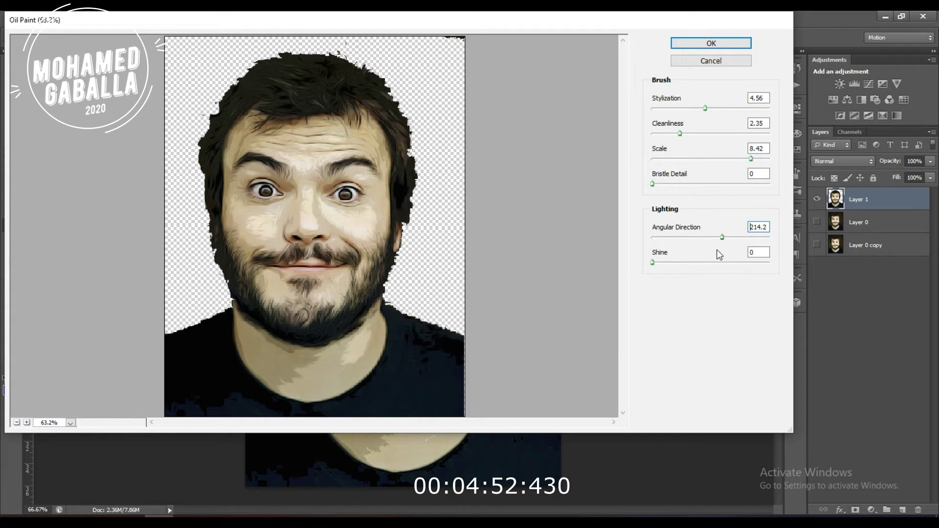
drag(717, 238, 745, 239)
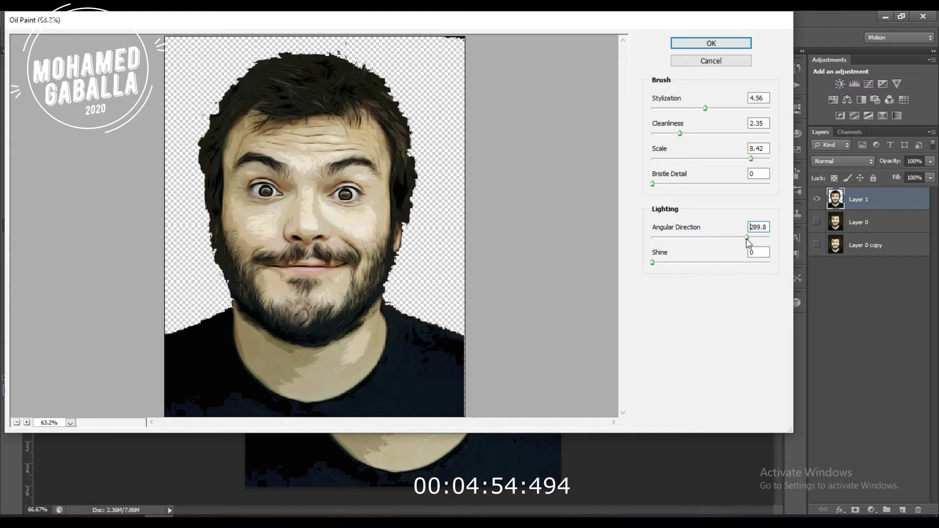
drag(745, 239, 761, 238)
drag(653, 185, 681, 184)
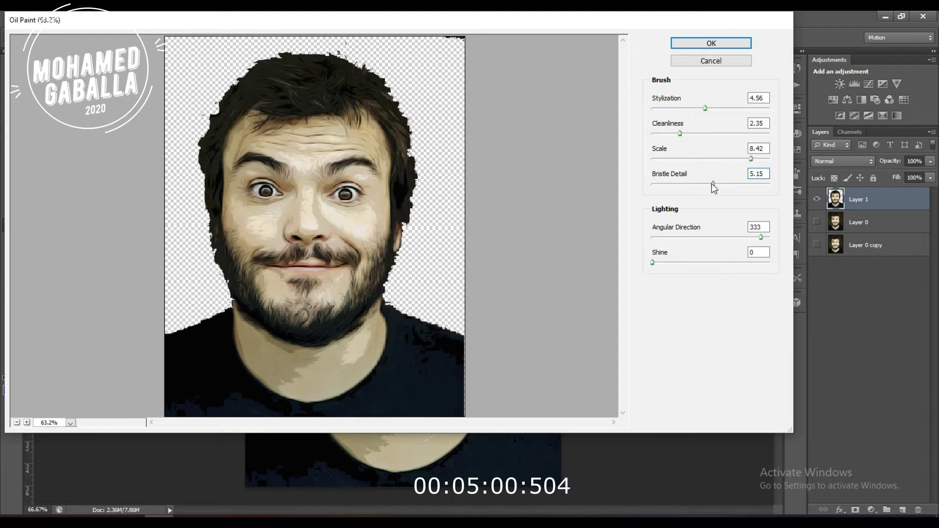
drag(714, 185, 756, 184)
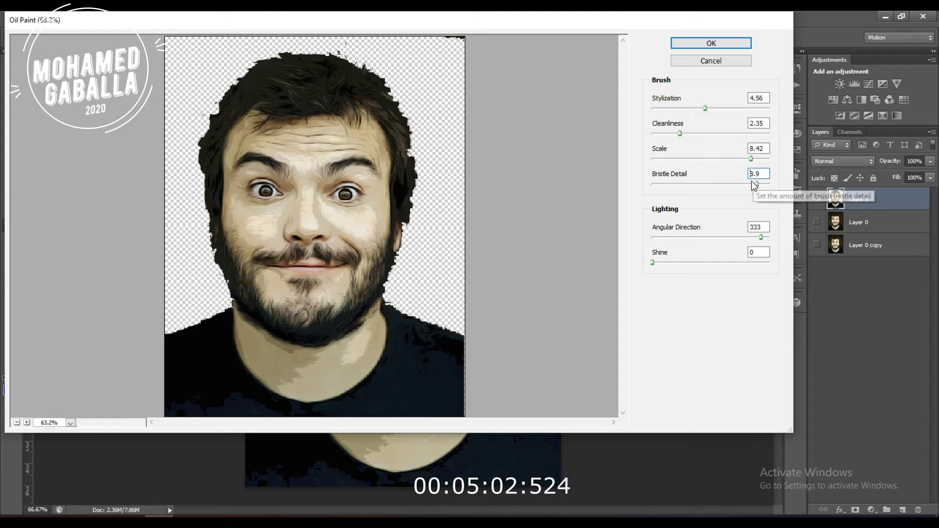
mouse_move(757, 184)
mouse_down()
mouse_move(766, 184)
mouse_move(701, 159)
mouse_up()
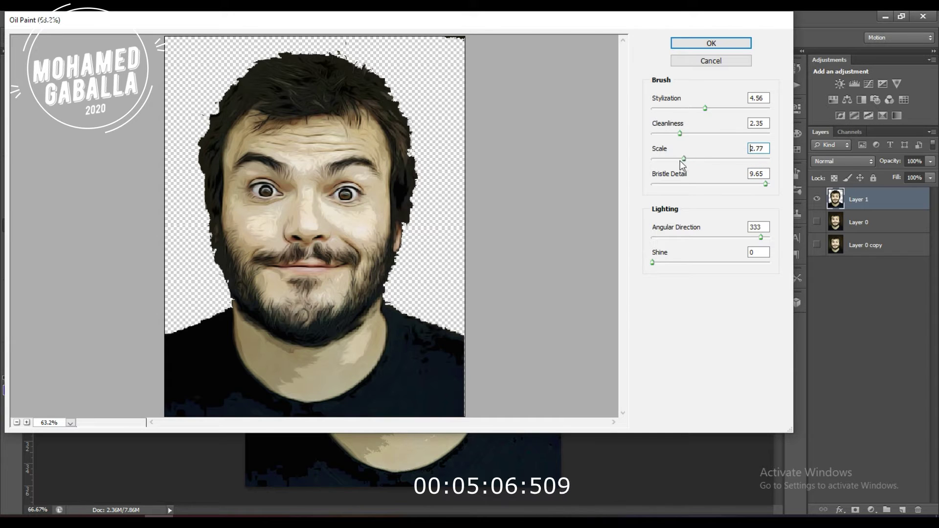
Step: Set Oil Paint Scale 8.96, Cleanliness 1.75 and Stylization 5.94
click(757, 159)
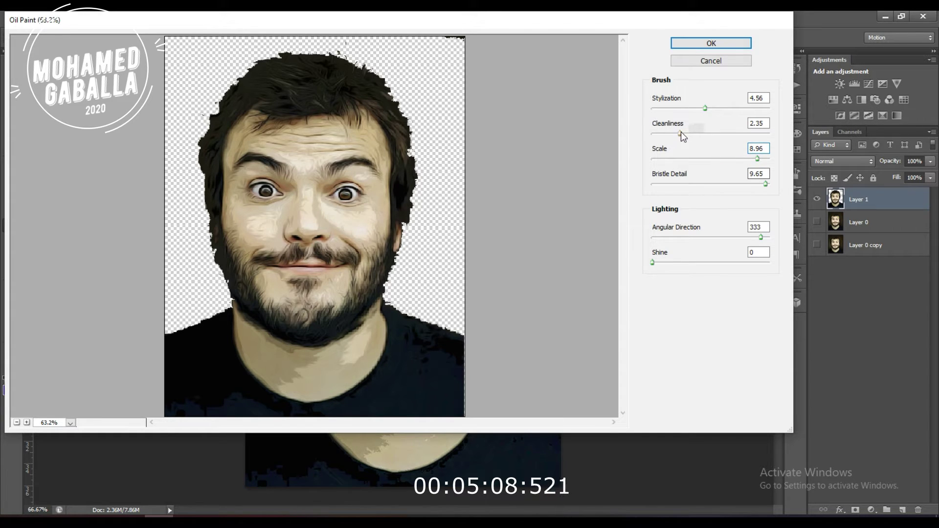
drag(680, 133, 738, 133)
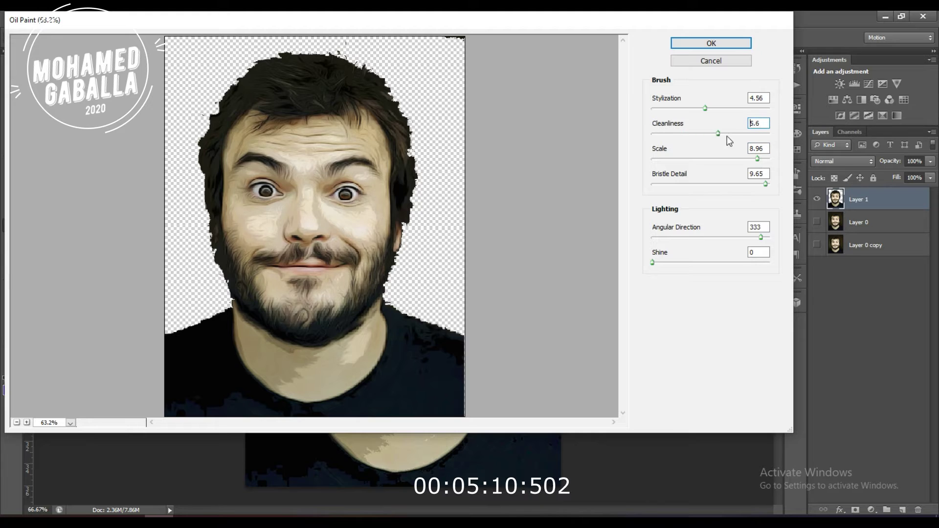
click(682, 133)
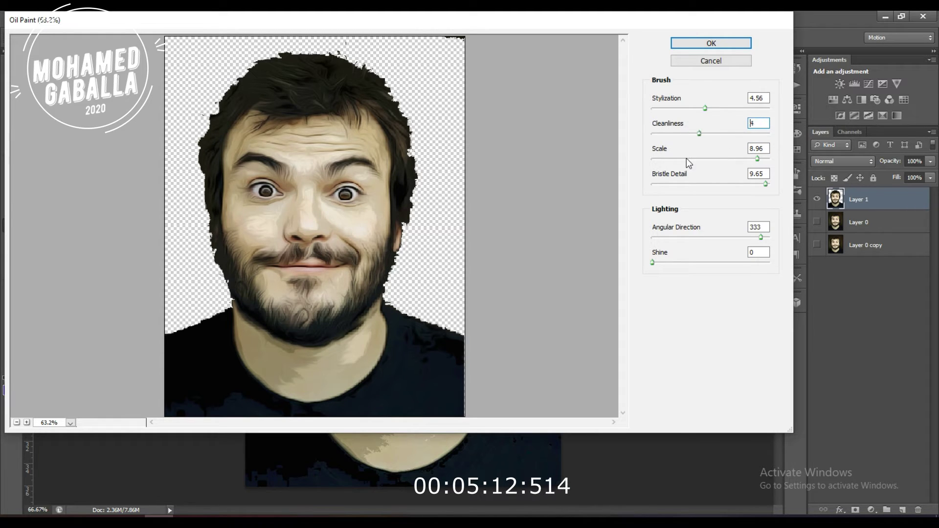
click(680, 133)
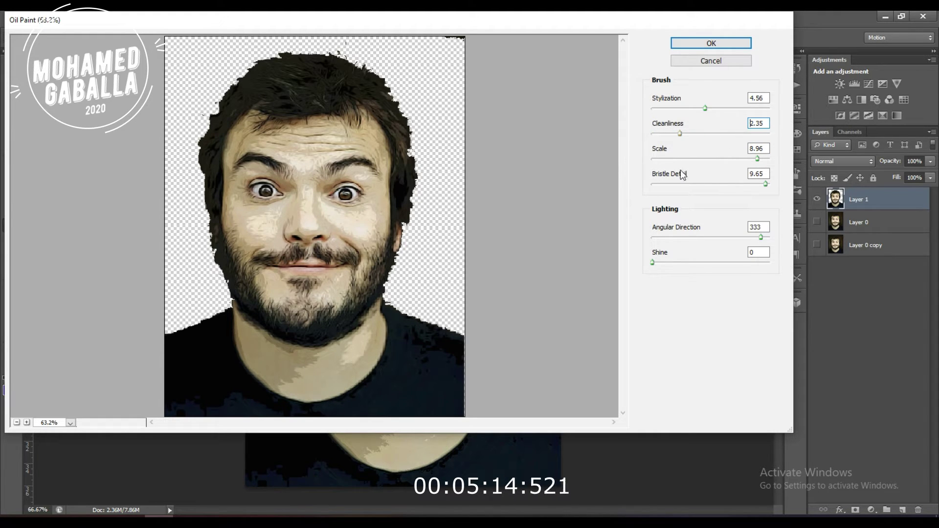
click(715, 134)
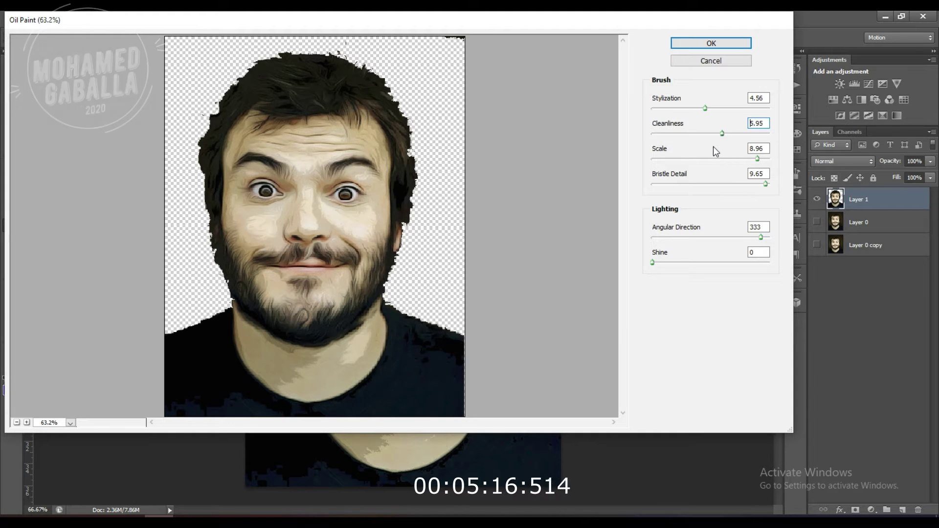
click(704, 134)
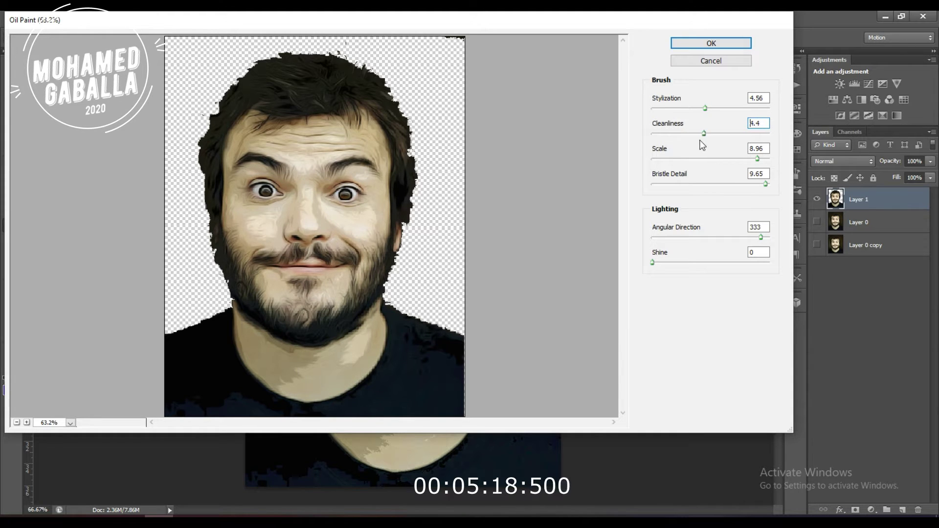
key(Down)
drag(714, 144, 671, 143)
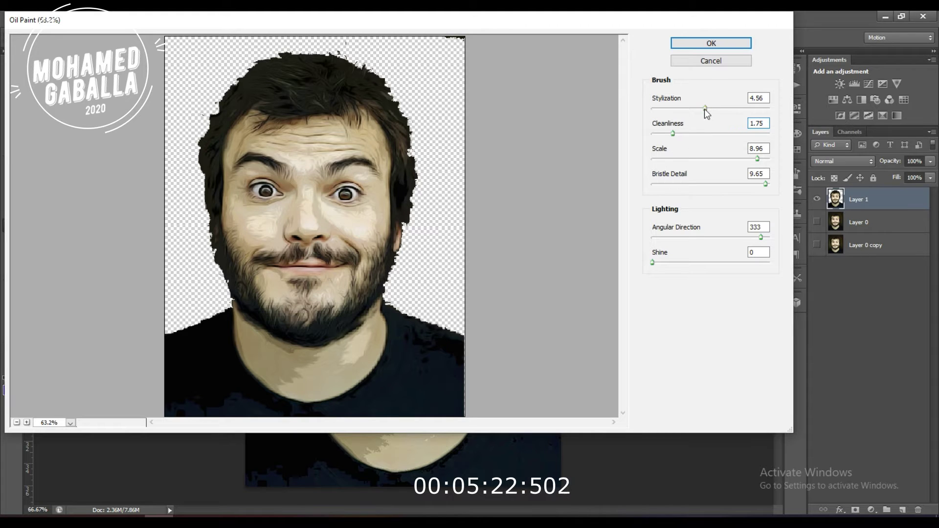
drag(704, 108, 749, 108)
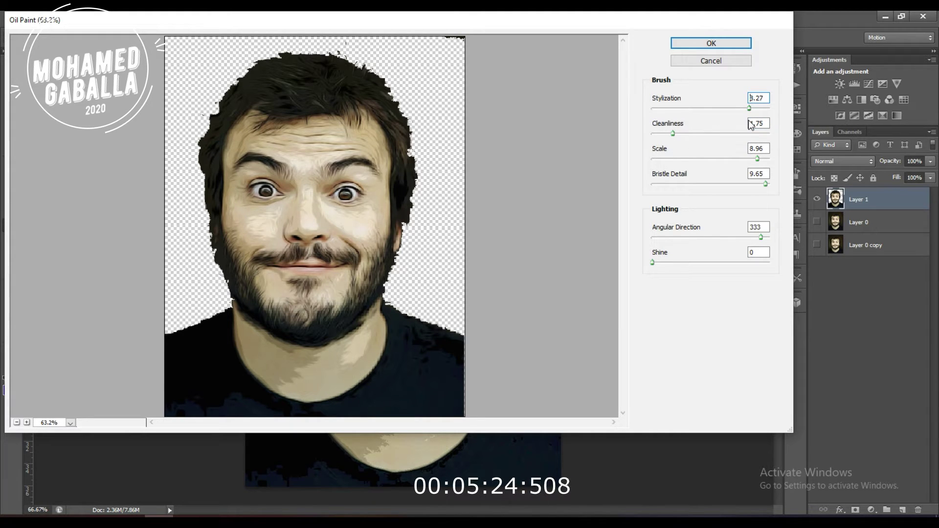
mouse_move(749, 108)
mouse_down()
mouse_move(673, 108)
mouse_move(721, 108)
mouse_up()
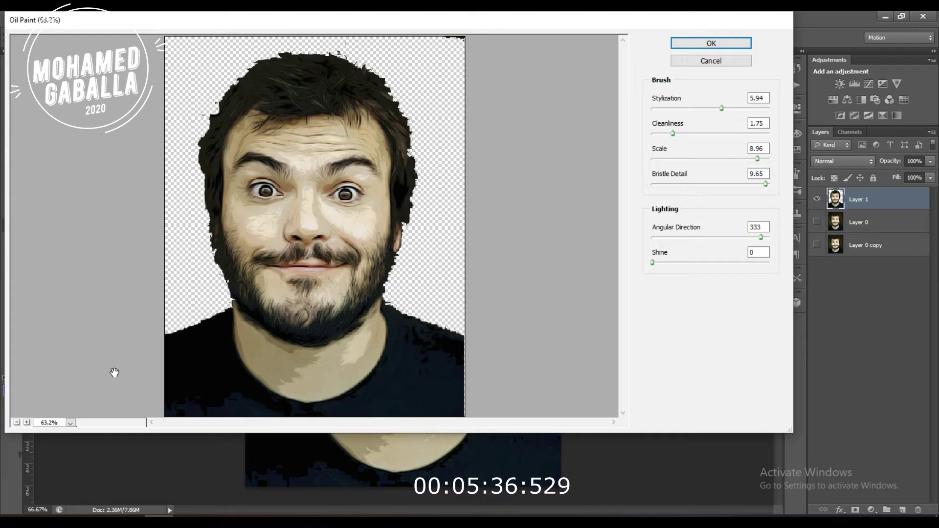
Step: Zoom and scroll the Oil Paint preview to inspect the stroke detail on the face
click(27, 422)
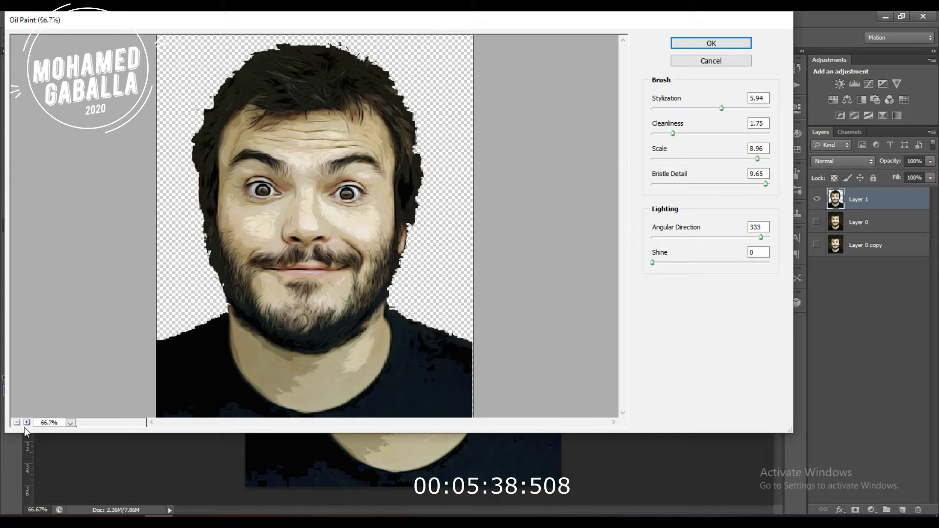
click(27, 422)
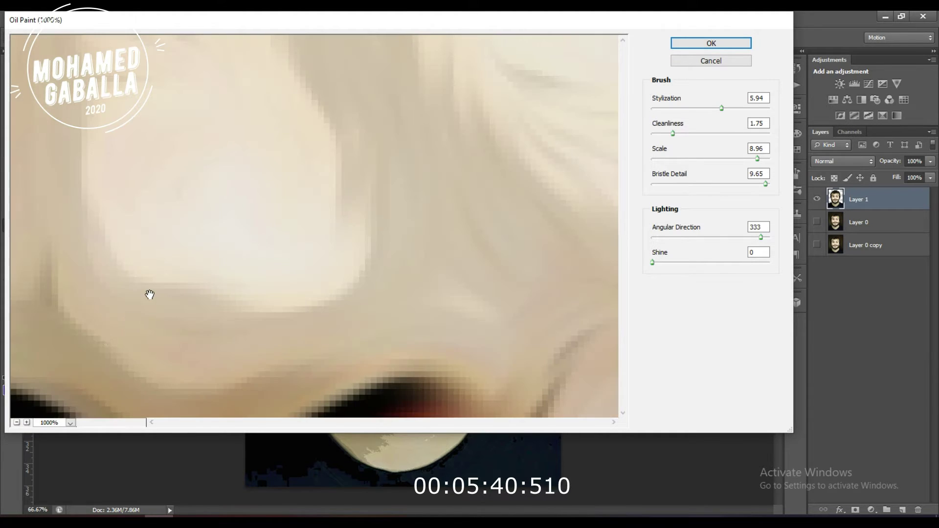
click(16, 422)
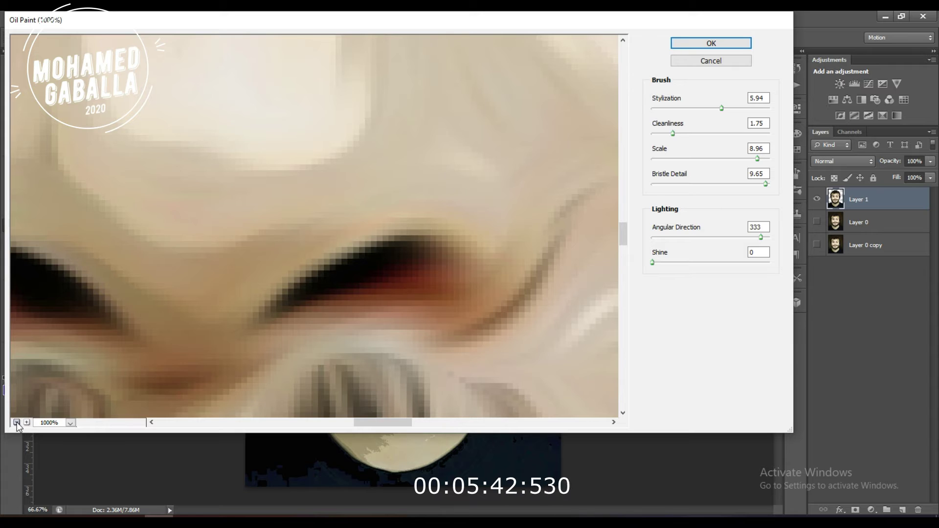
scroll(272, 266, down, 2)
scroll(274, 268, down, 3)
scroll(241, 291, down, 1)
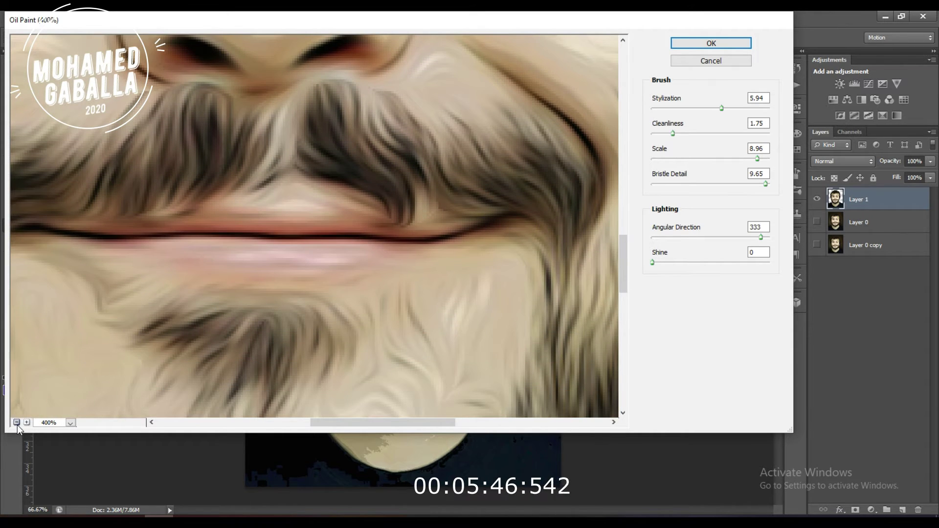
click(17, 422)
scroll(208, 253, up, 2)
scroll(228, 244, up, 2)
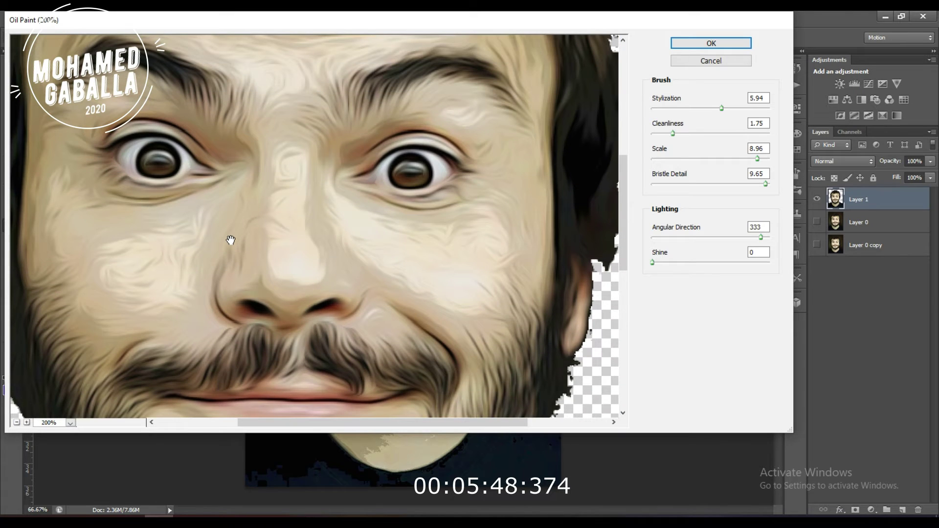
scroll(230, 240, down, 1)
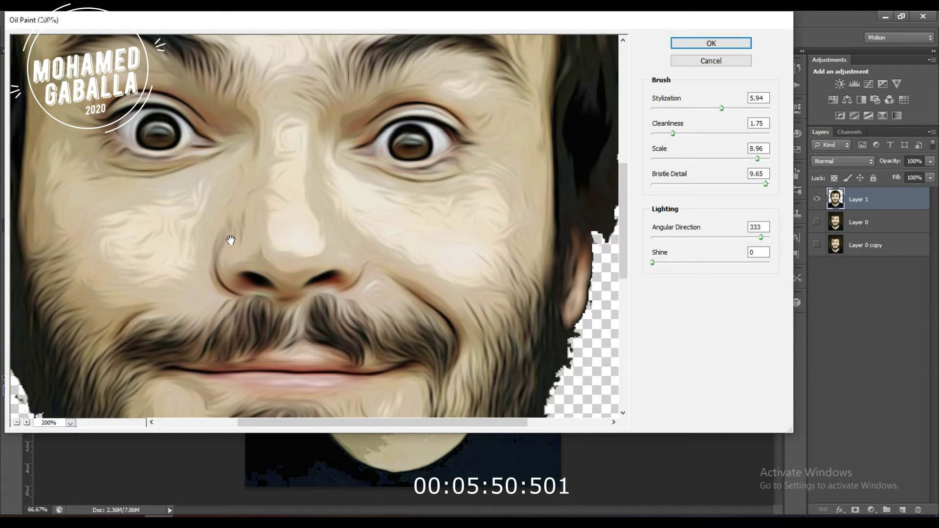
scroll(230, 240, down, 3)
scroll(230, 241, down, 5)
scroll(230, 241, up, 5)
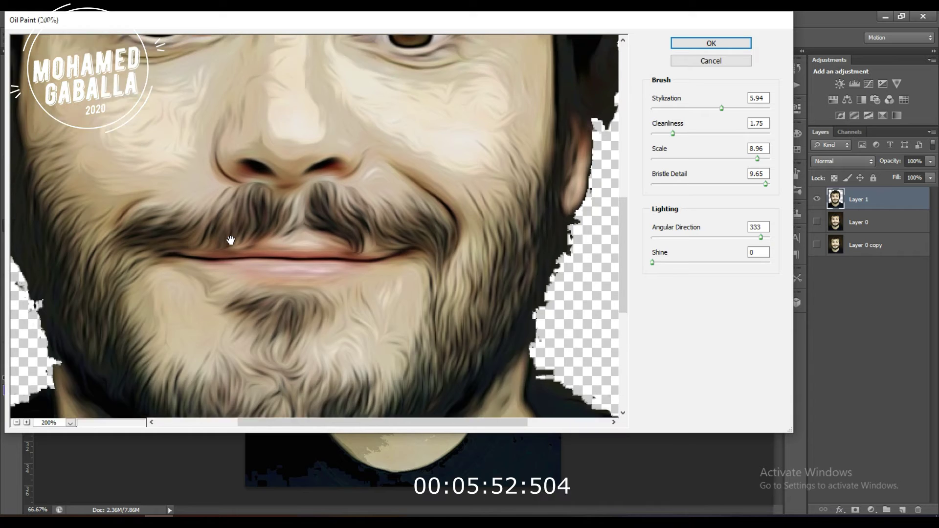
scroll(230, 240, up, 3)
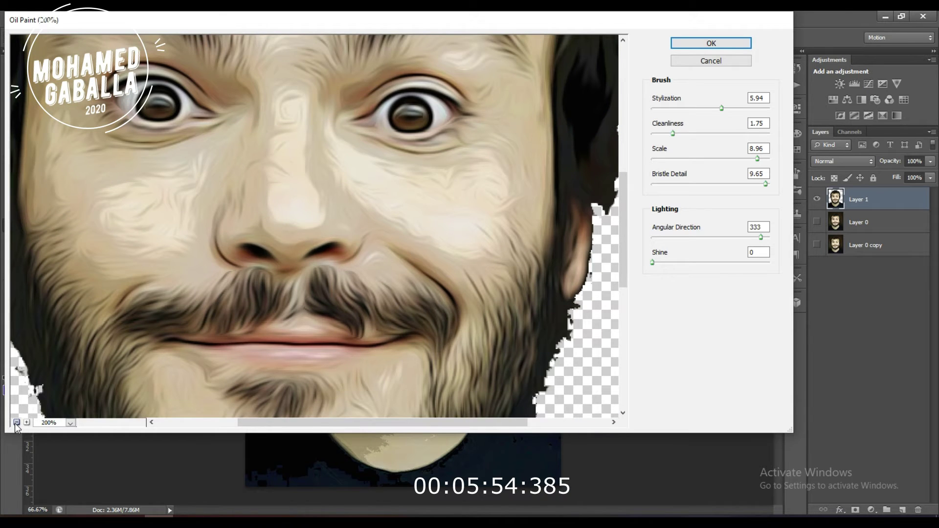
click(16, 422)
scroll(319, 256, up, 1)
scroll(312, 275, up, 1)
scroll(315, 253, down, 1)
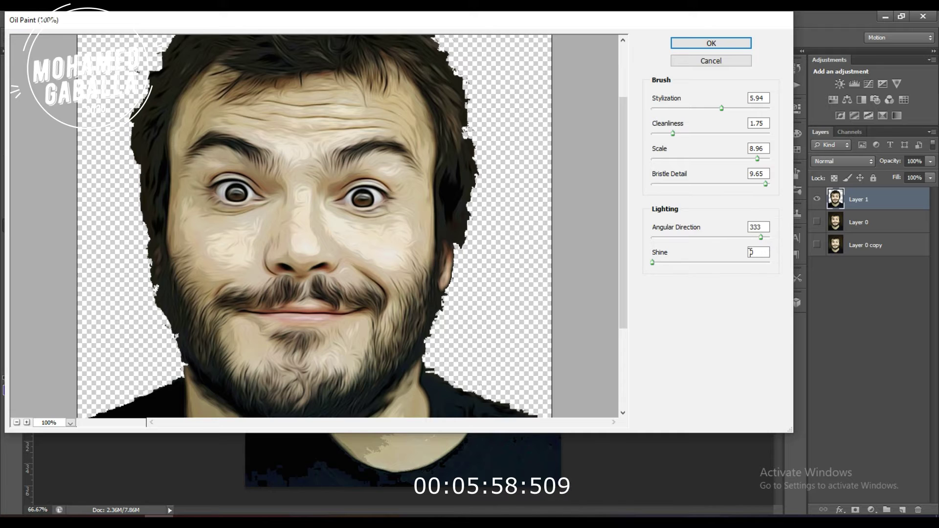
Step: Try higher shine, then set Shine to 0 and apply the Oil Paint filter
drag(653, 263, 663, 264)
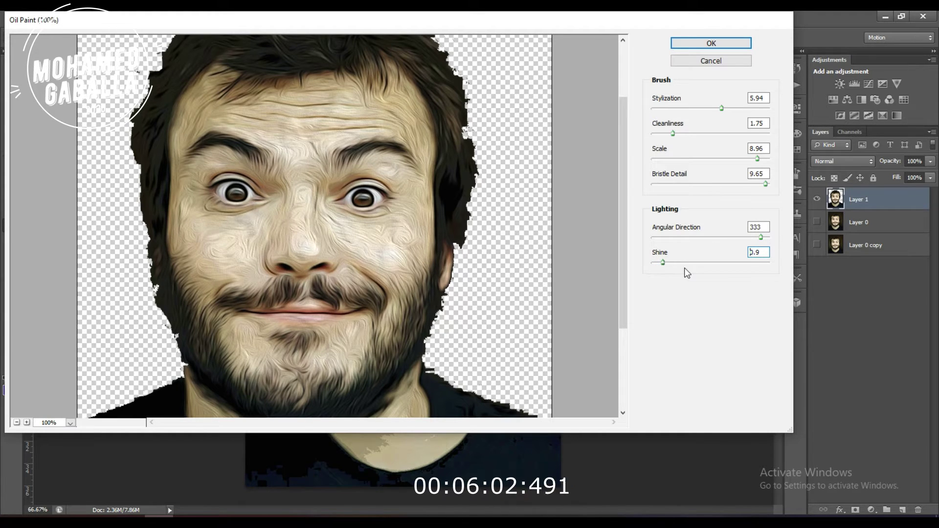
drag(707, 263, 783, 262)
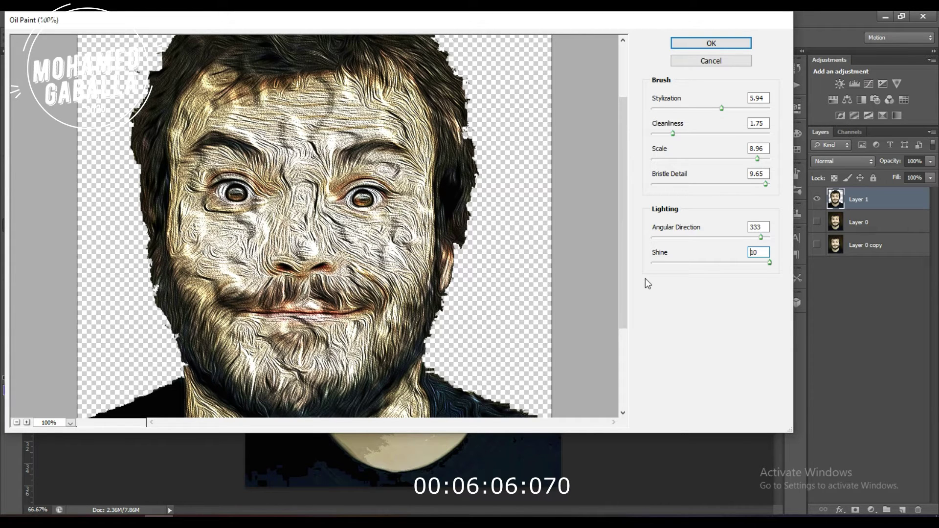
click(664, 262)
drag(663, 263, 661, 262)
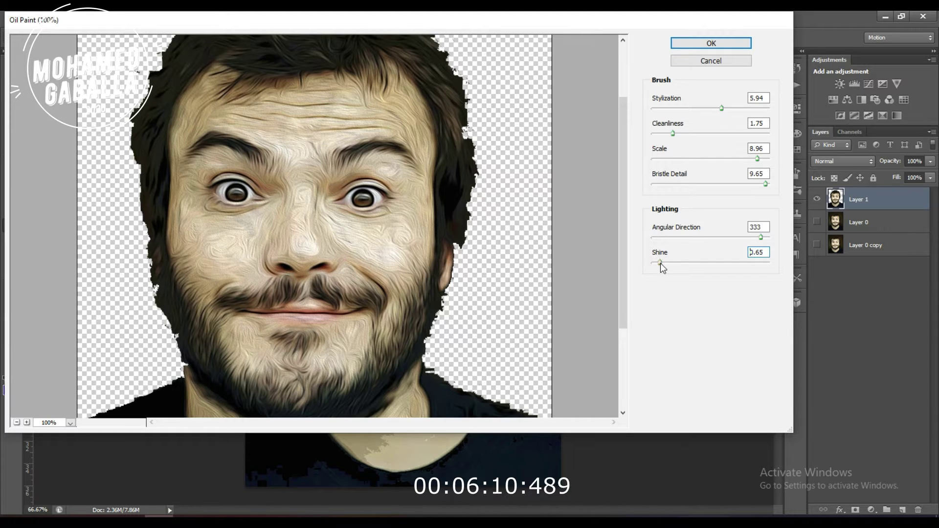
drag(659, 262, 652, 263)
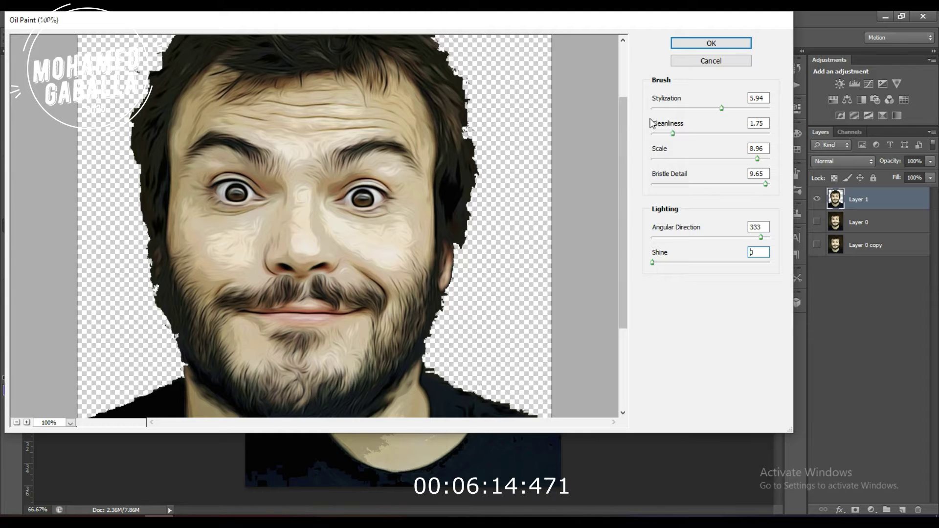
click(710, 46)
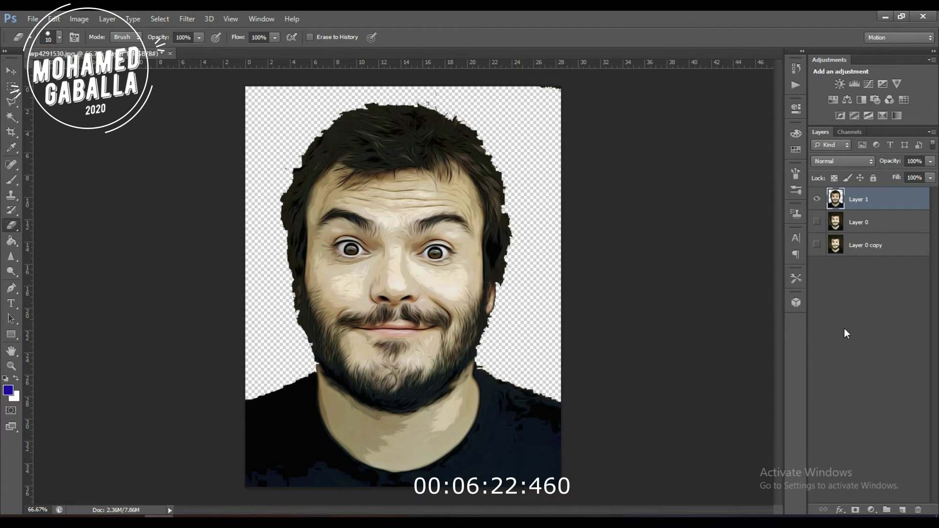
Step: Toggle Layer 0 and Layer 1 visibility to compare the painted face with the original photo
click(865, 289)
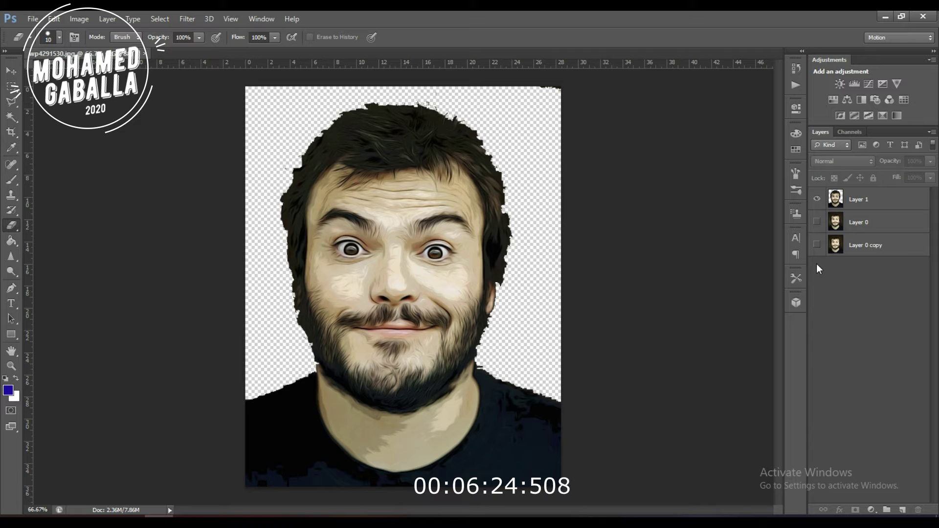
click(816, 223)
click(816, 223)
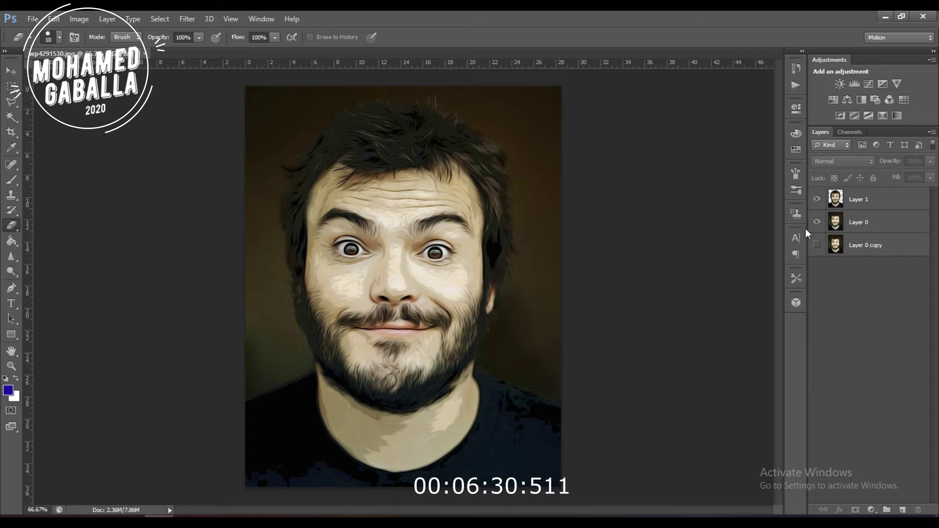
click(816, 199)
click(817, 199)
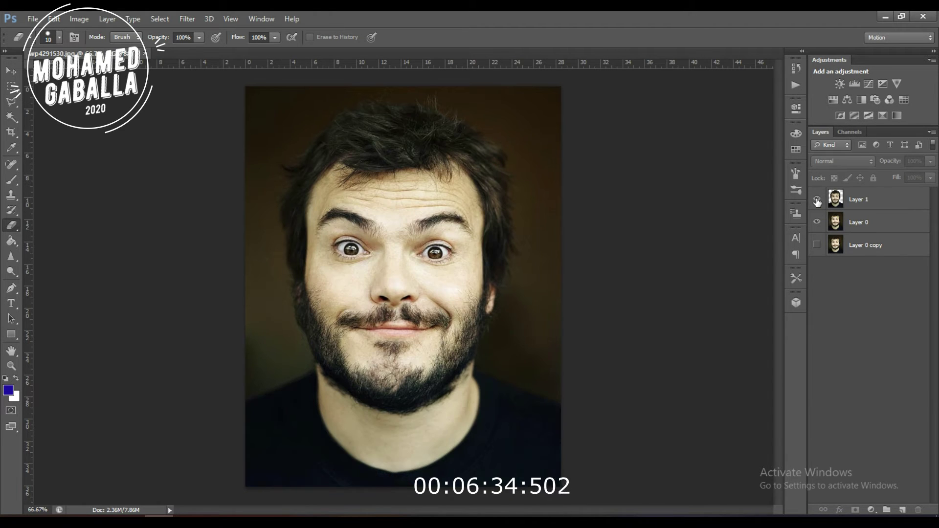
click(817, 200)
click(817, 200)
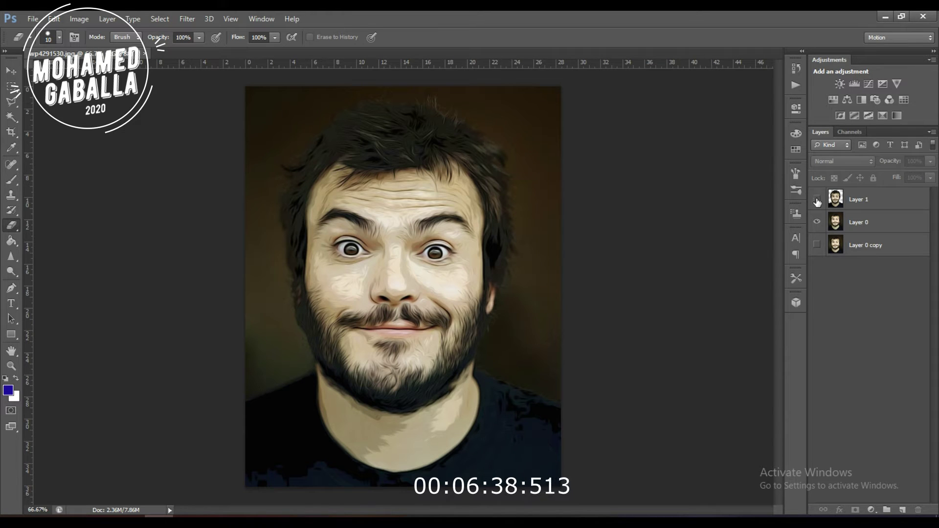
click(817, 200)
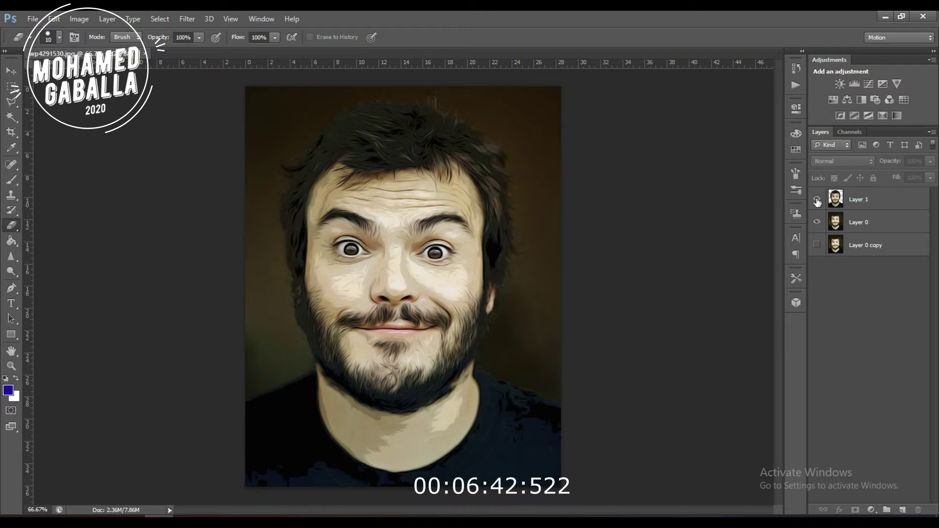
Step: Turn all three layers back on and make Layer 0 copy the active layer
click(816, 222)
click(816, 245)
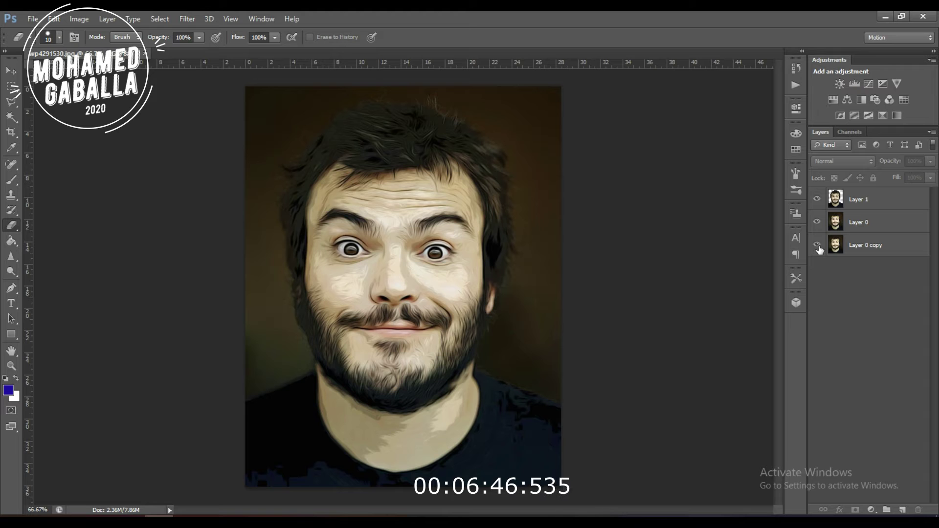
click(835, 249)
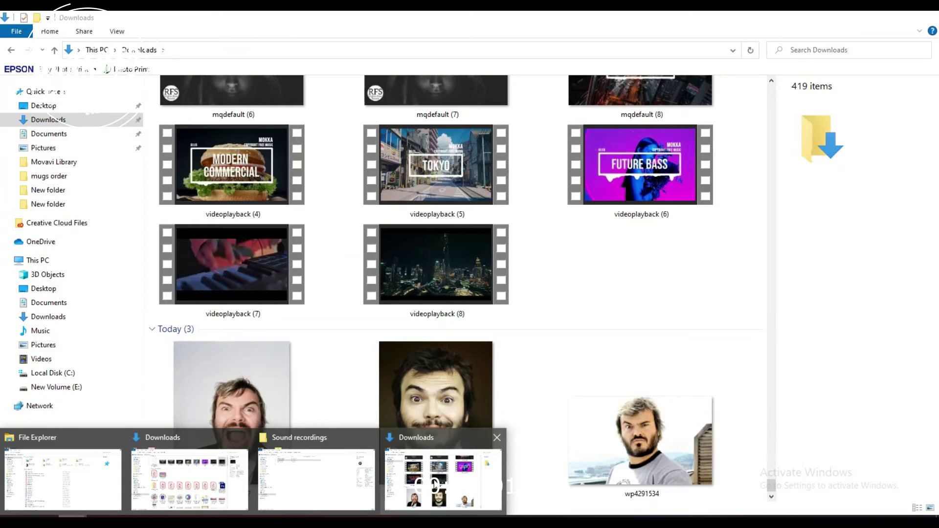
Step: Drag grunge-paint-background from the Downloads window onto the Photoshop canvas as a new layer
click(434, 484)
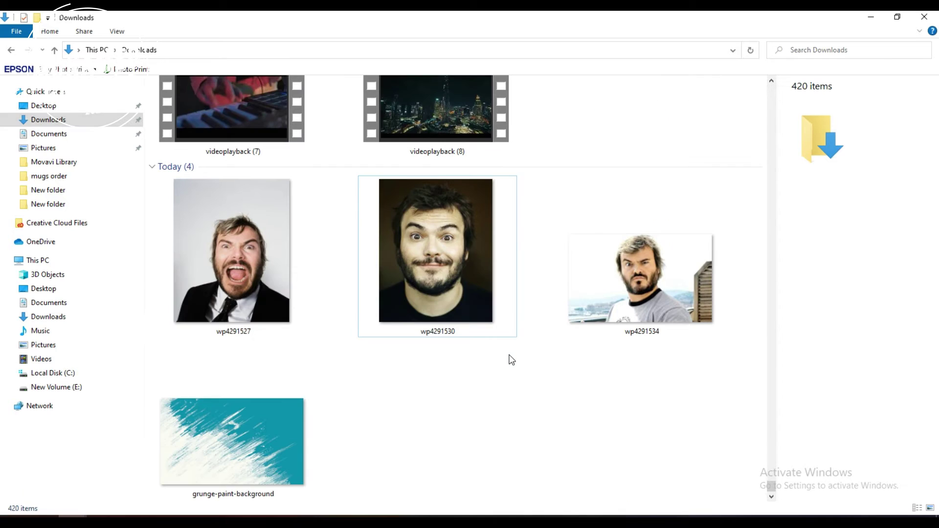
mouse_move(229, 444)
mouse_down()
mouse_move(154, 511)
mouse_move(649, 363)
mouse_move(484, 333)
mouse_up()
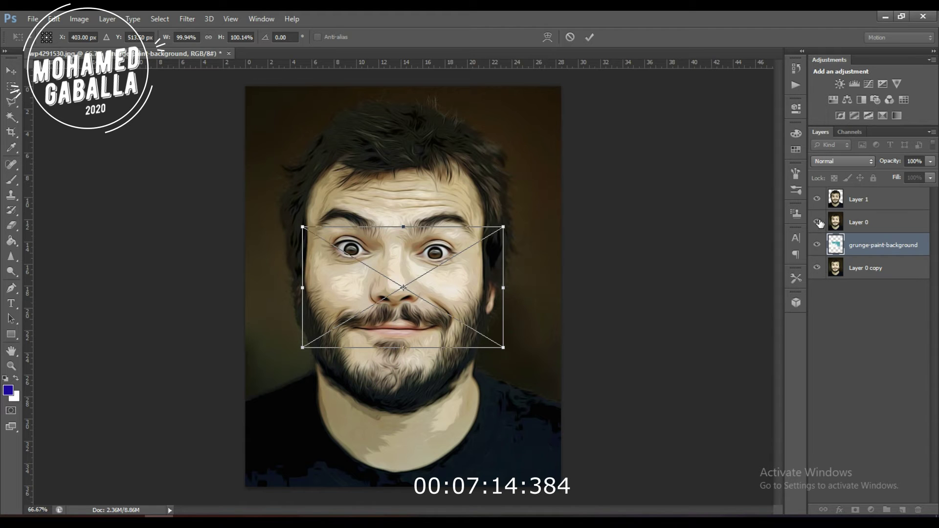
Step: Position and commit the placed grunge image, then hide the photo and painted layers
drag(469, 283, 412, 155)
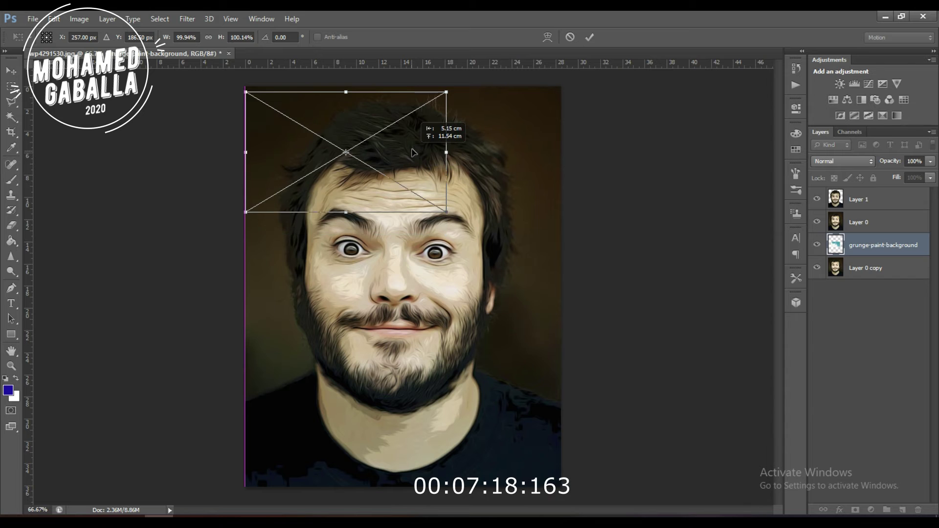
drag(412, 155, 412, 143)
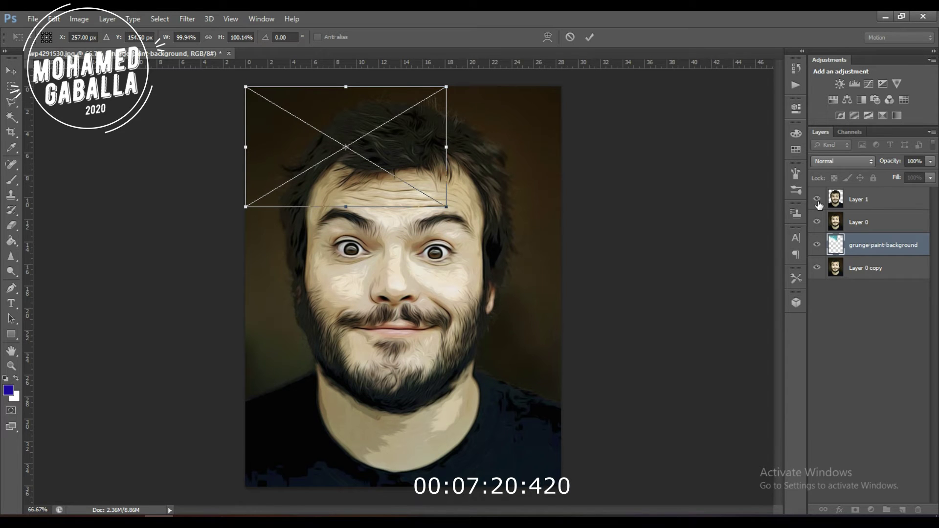
key(e)
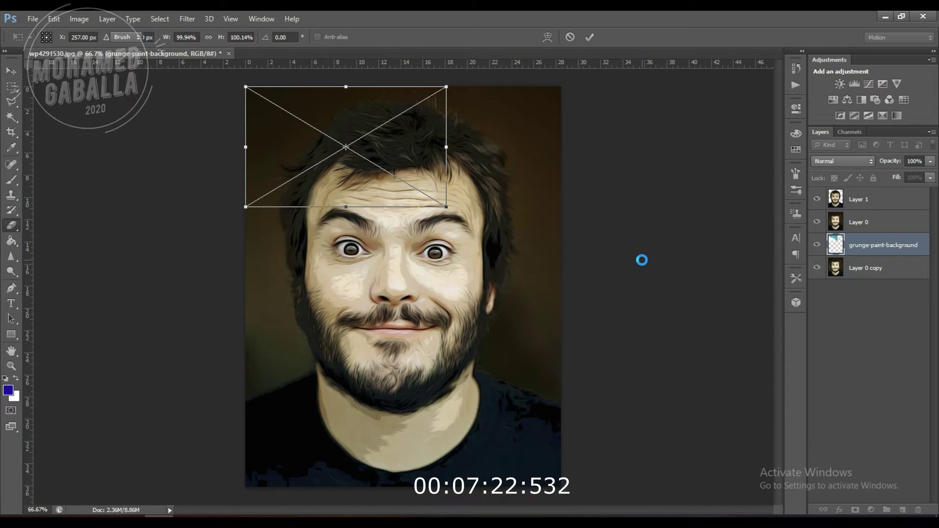
click(819, 223)
click(816, 199)
click(822, 224)
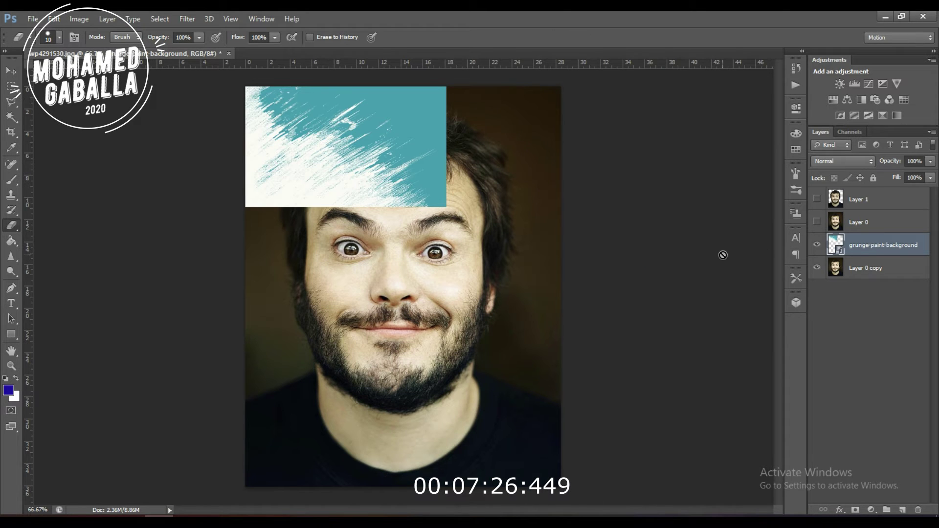
click(816, 268)
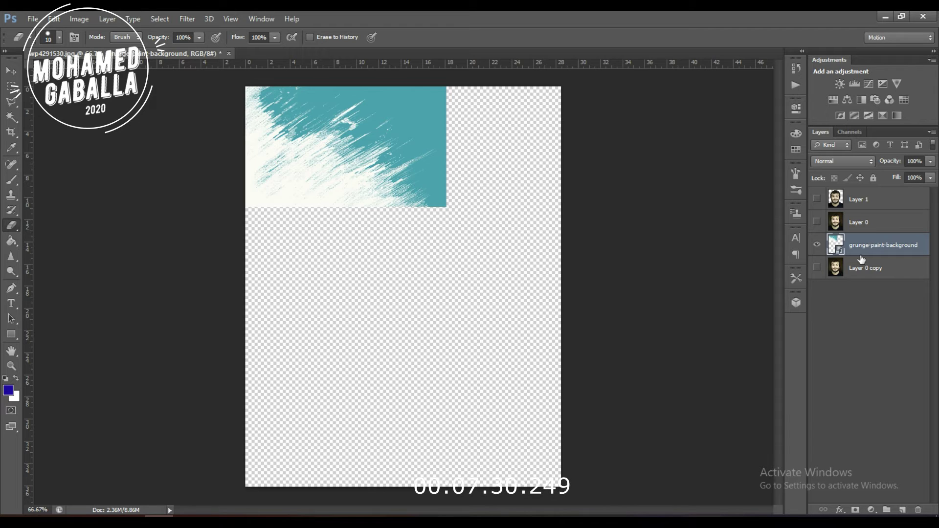
Step: Rotate the grunge layer to 90° and stretch it to fill the whole canvas
key(ctrl+t)
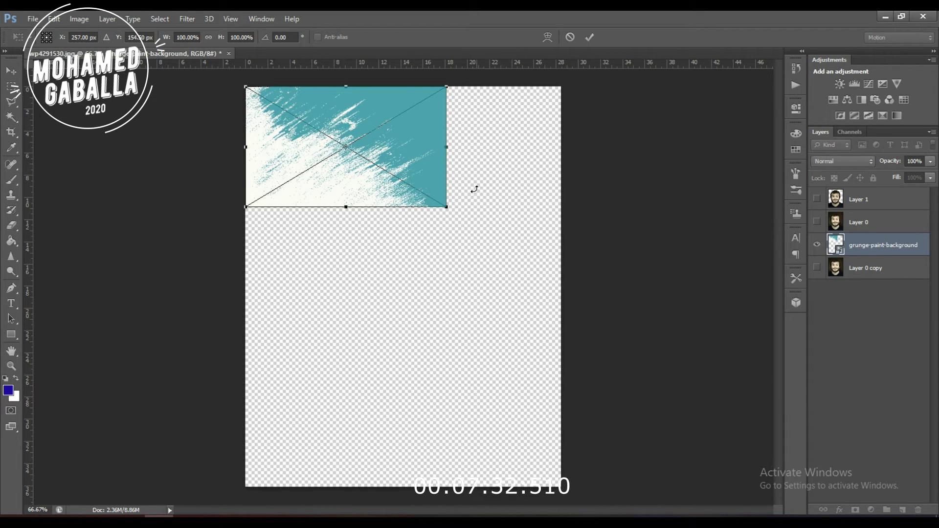
drag(475, 188, 337, 312)
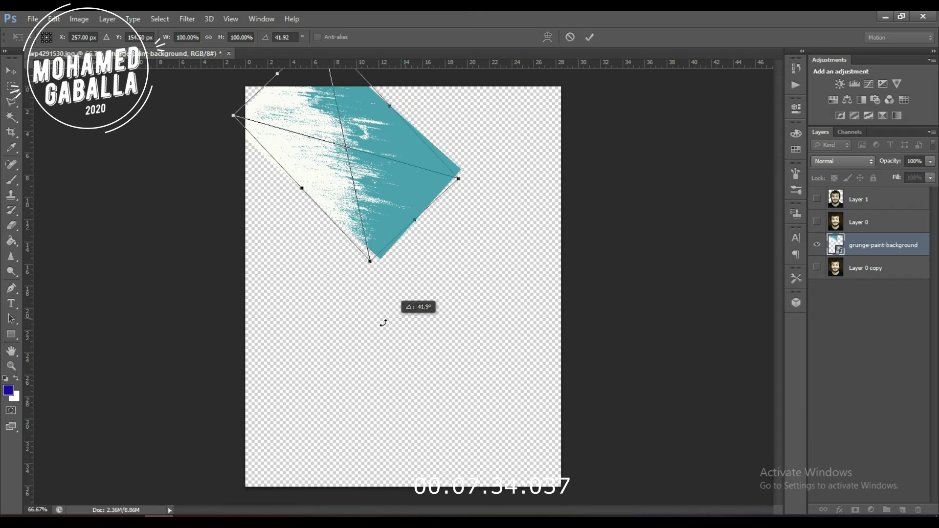
drag(337, 312, 271, 297)
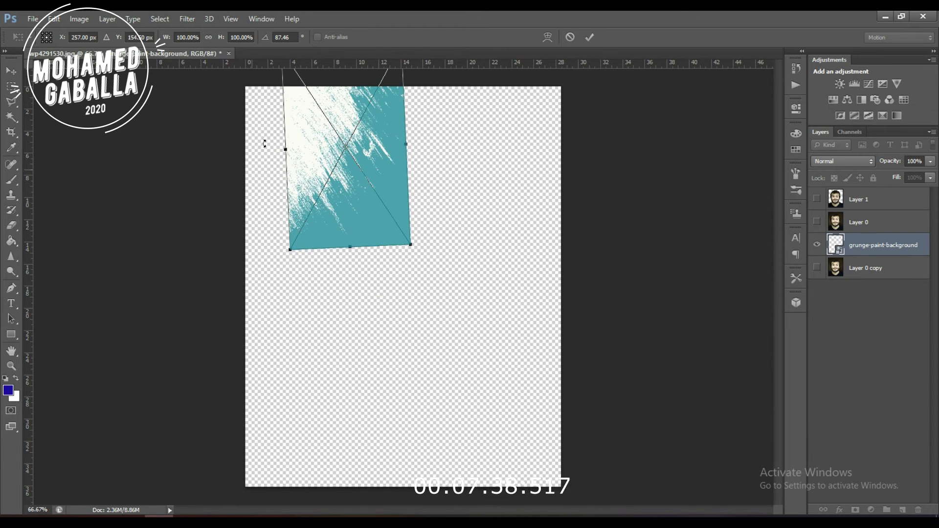
click(286, 37)
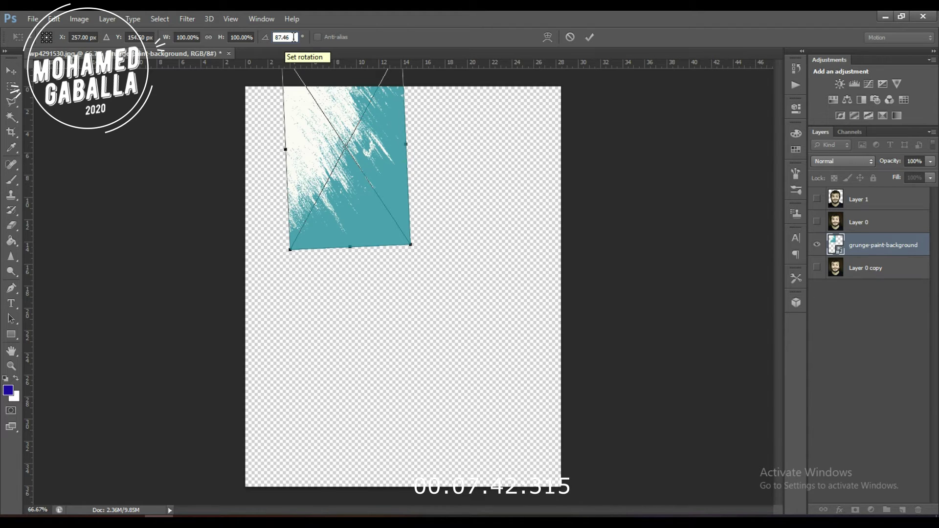
key(Return)
text(90)
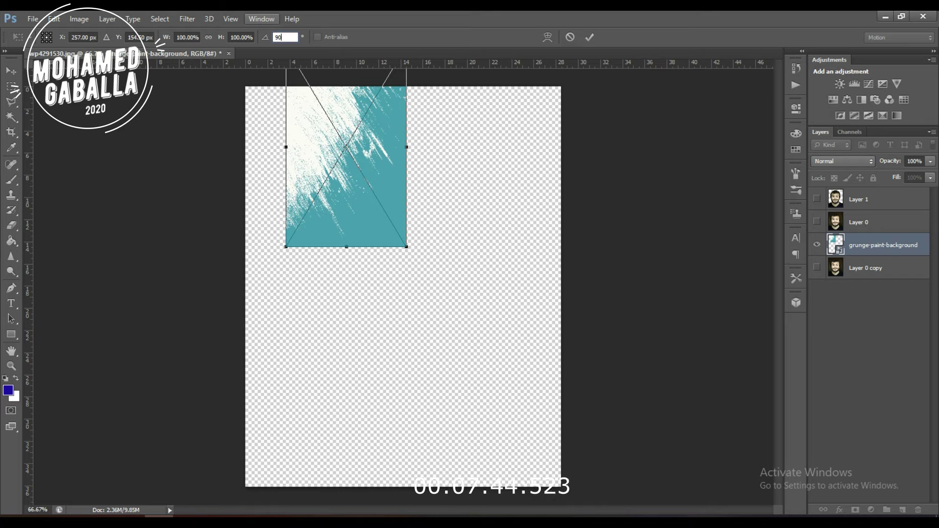
mouse_move(359, 151)
mouse_down()
mouse_move(342, 188)
mouse_move(332, 184)
mouse_up()
drag(365, 288, 561, 486)
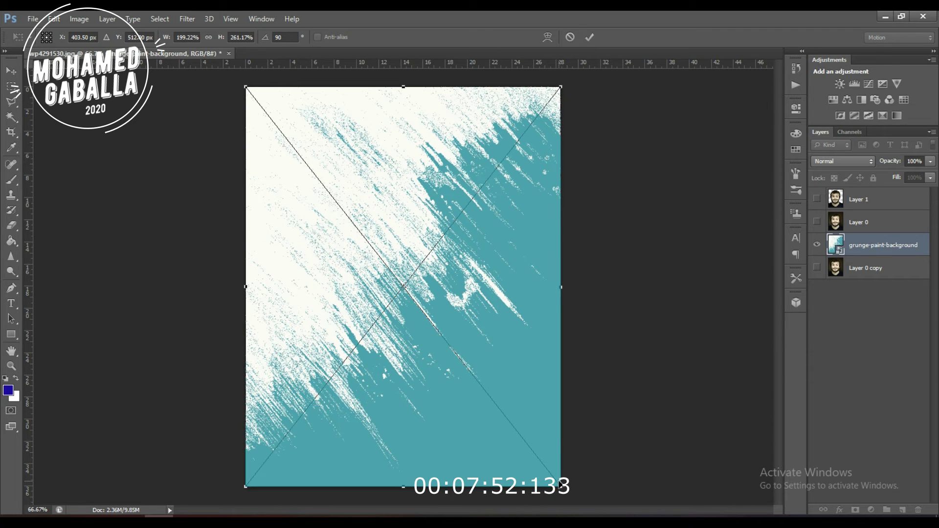
key(Return)
key(e)
click(878, 318)
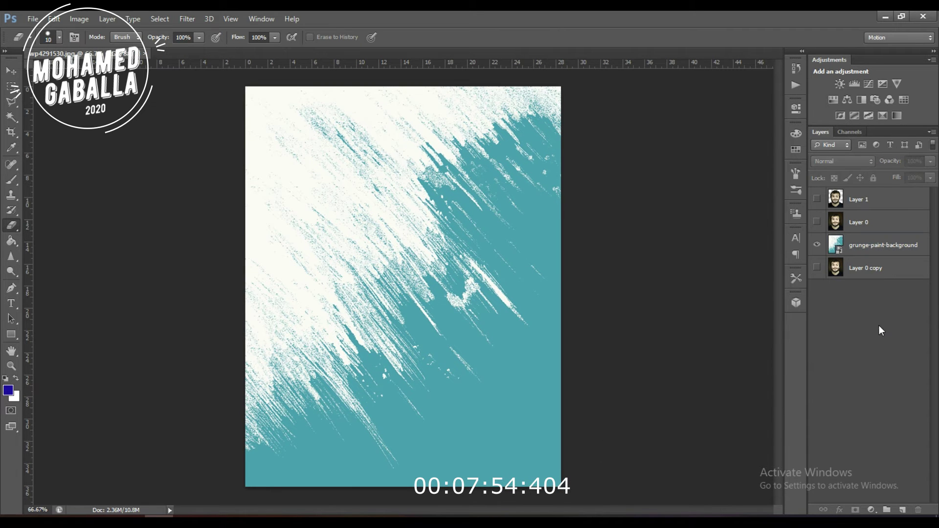
Step: Show Layer 1 and Layer 0 again and set Layer 0's blend mode to Overlay
click(817, 199)
click(817, 221)
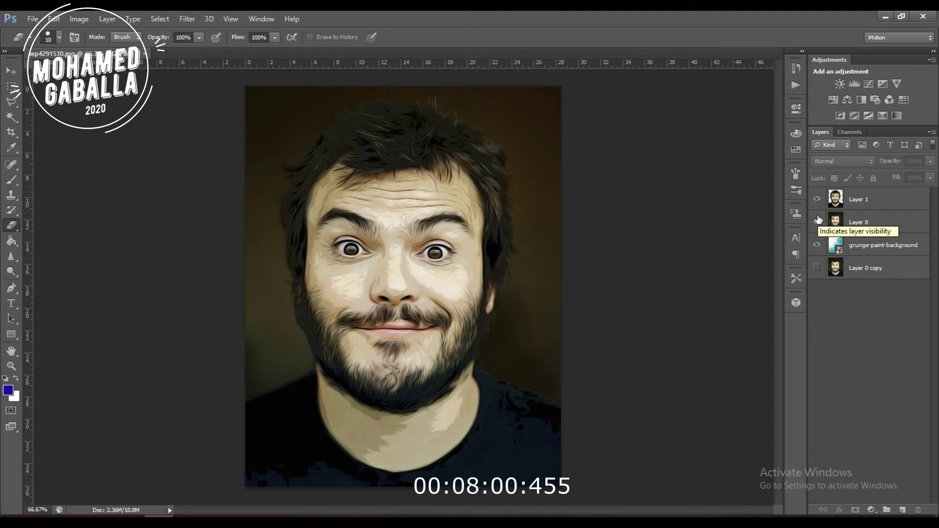
right_click(859, 224)
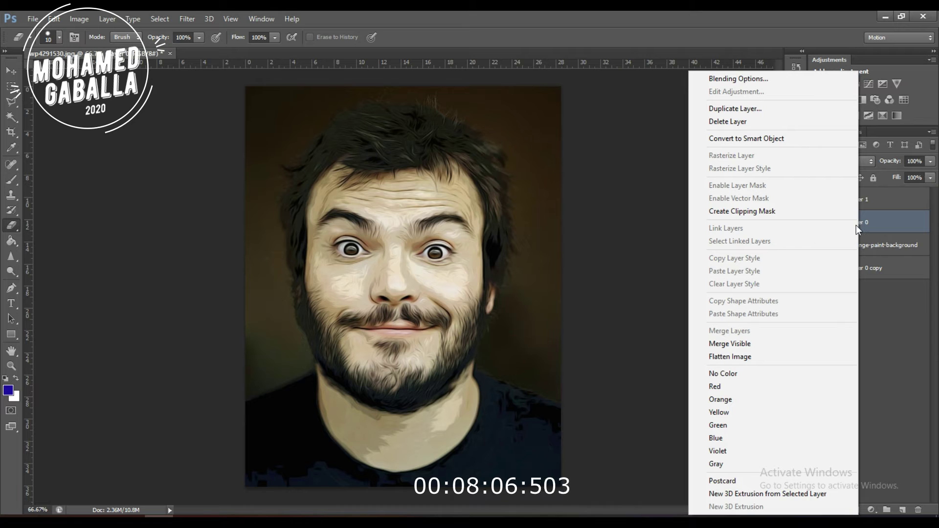
click(906, 315)
click(866, 164)
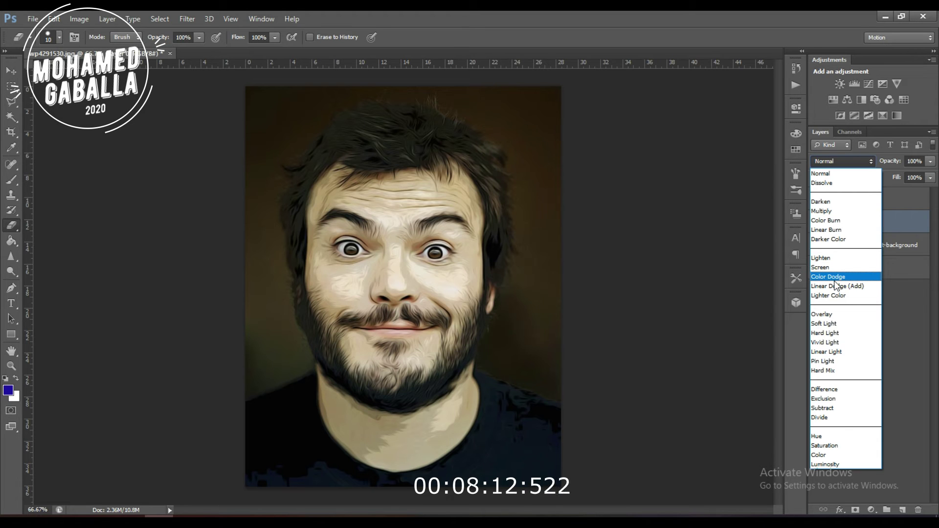
click(837, 313)
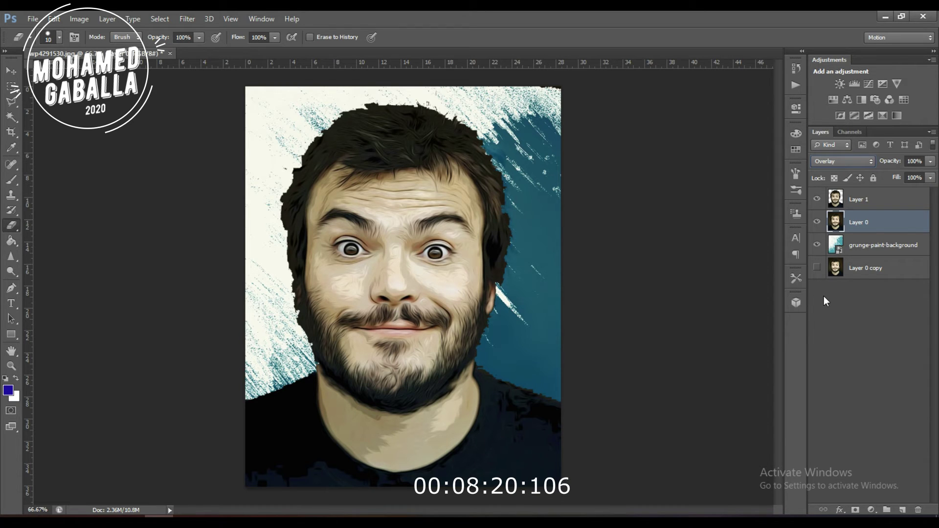
click(850, 162)
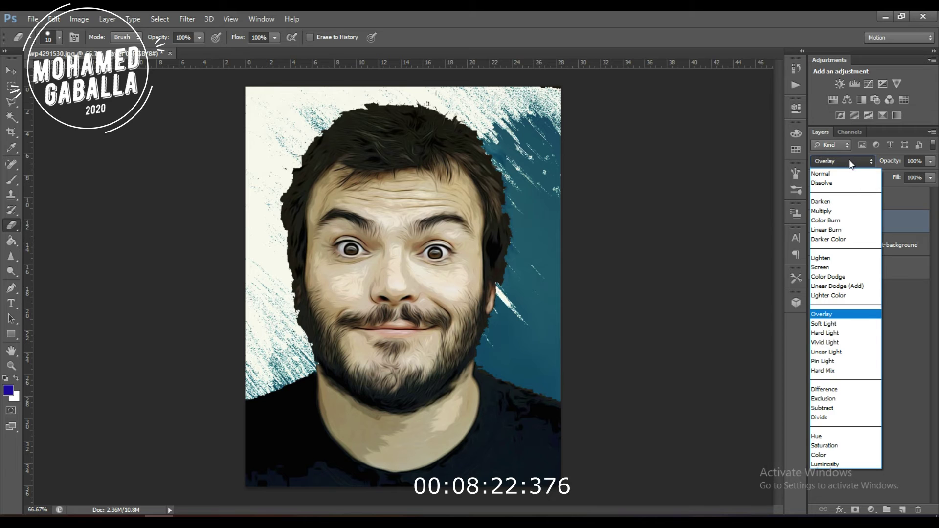
Step: Preview Layer 0 in Normal, Darken, Multiply, Color Burn, Linear Burn and Color Dodge modes
key(Down)
key(Down)
key(Down)
key(Down)
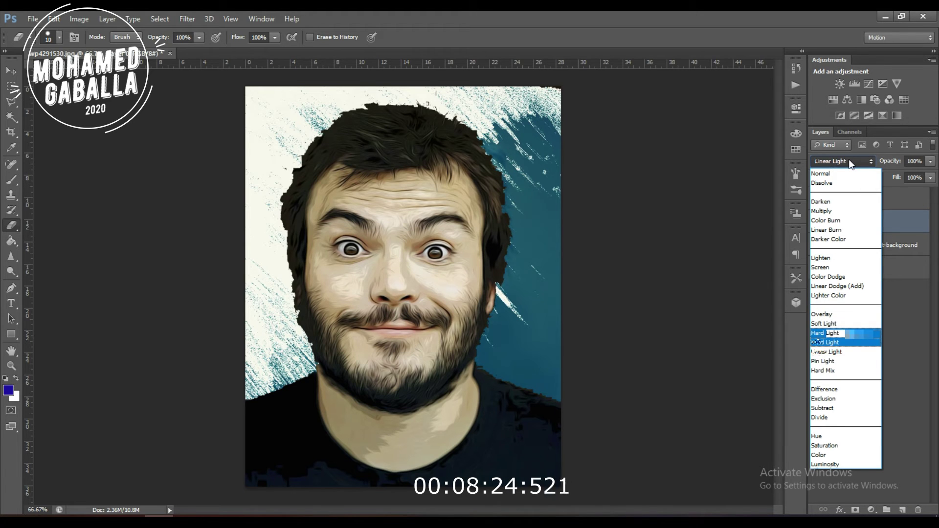
key(Down)
key(Down)
key(Down)
key(Down)
key(Down)
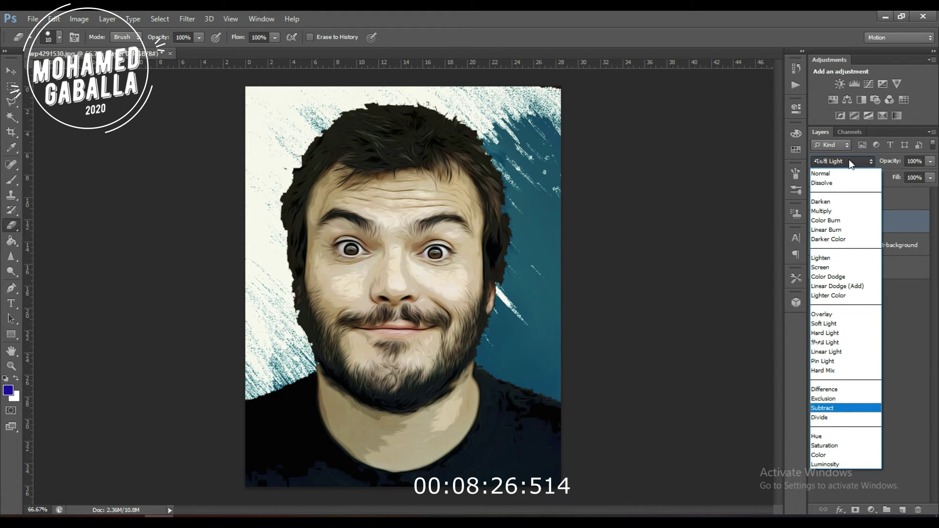
key(d)
key(Up)
key(Up)
key(Down)
key(Up)
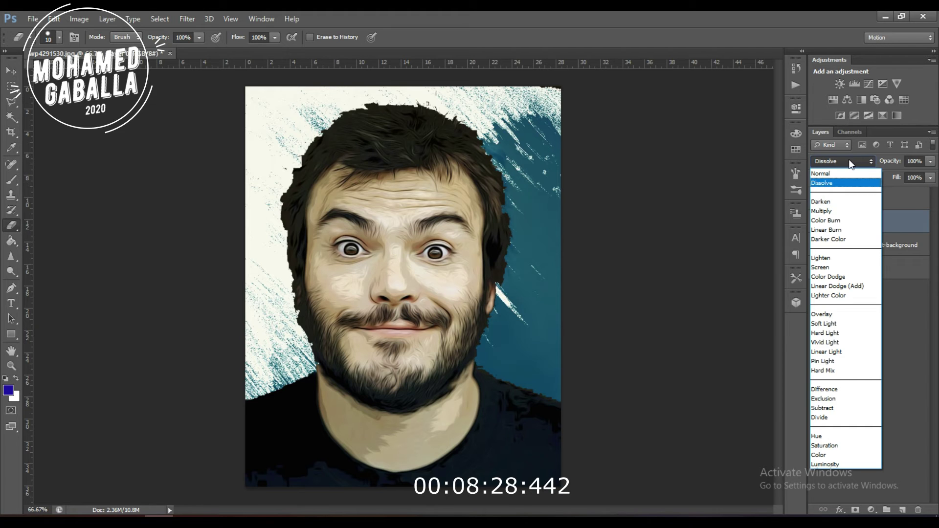
key(Return)
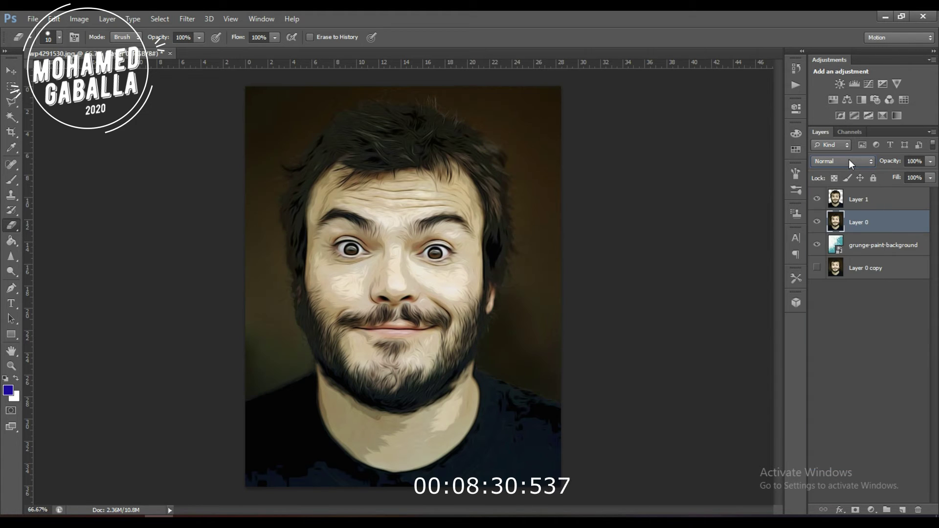
key(Down)
key(Down)
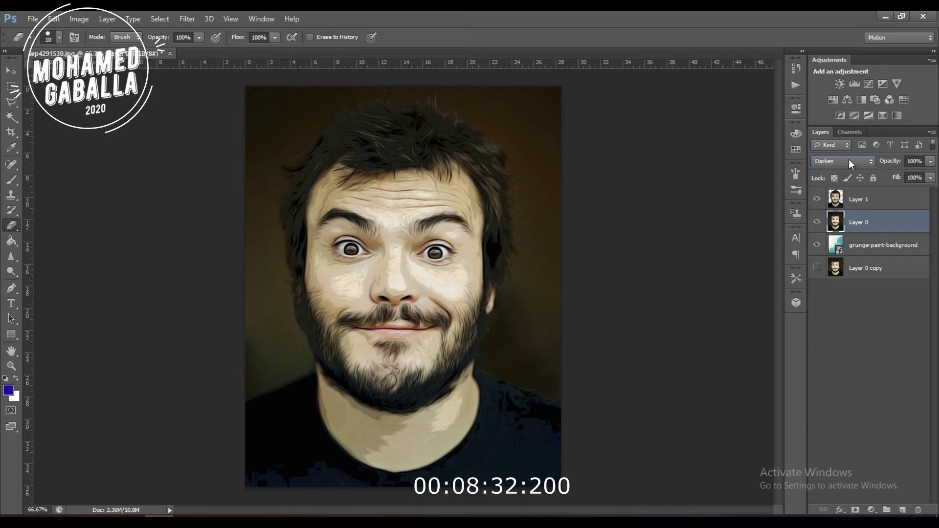
key(Down)
key(Down)
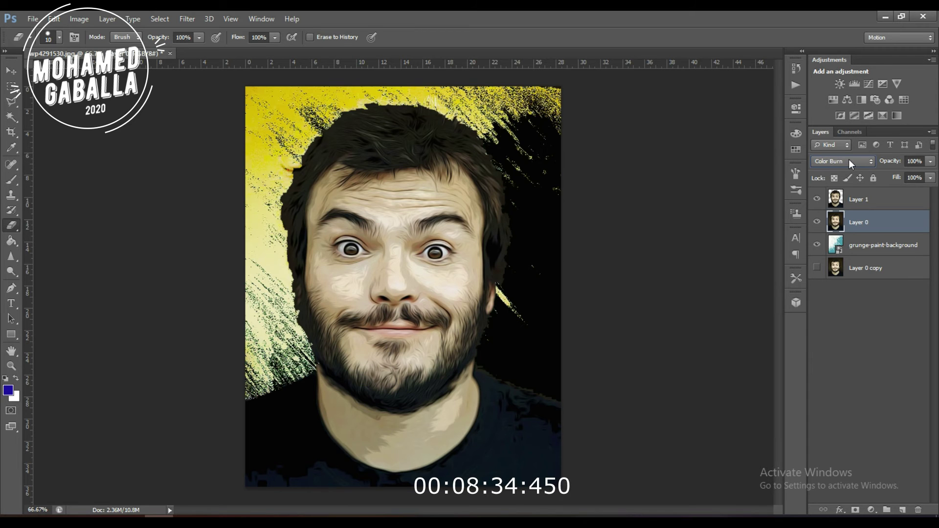
key(Down)
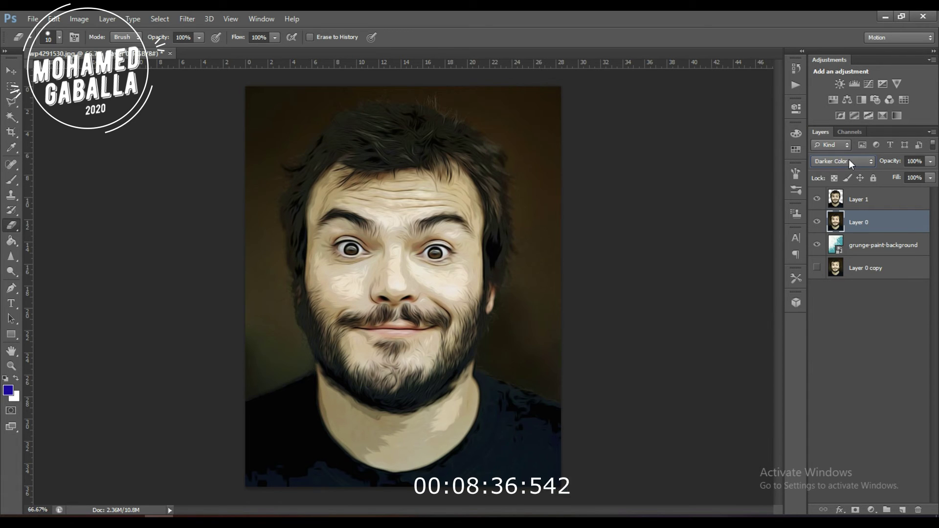
key(Down)
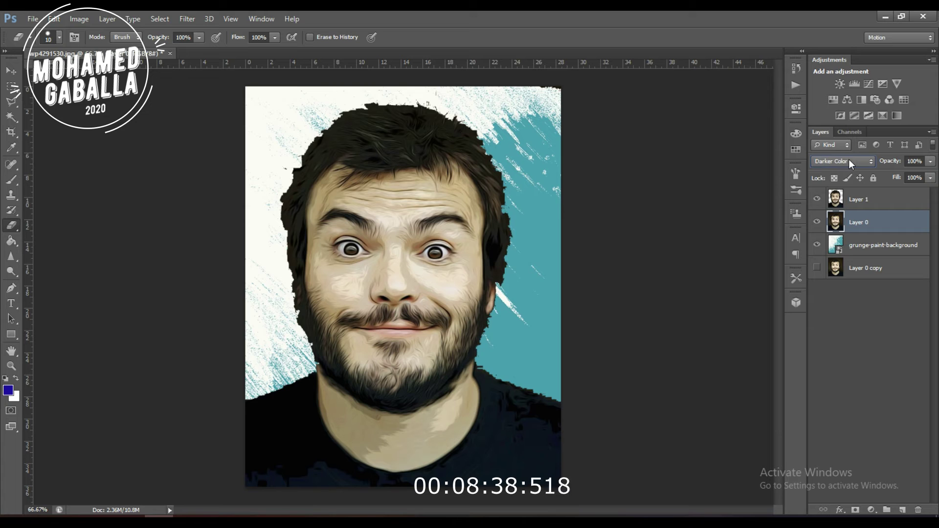
key(Down)
Step: Cycle Layer 0 through Overlay to Luminosity, settle on Lighter Color, and deselect layers
key(Down)
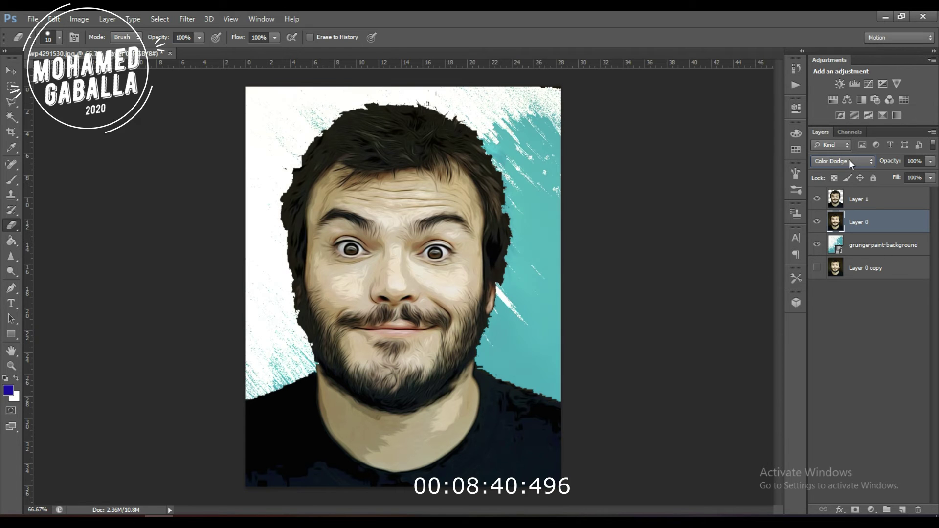
key(Down)
key(Down)
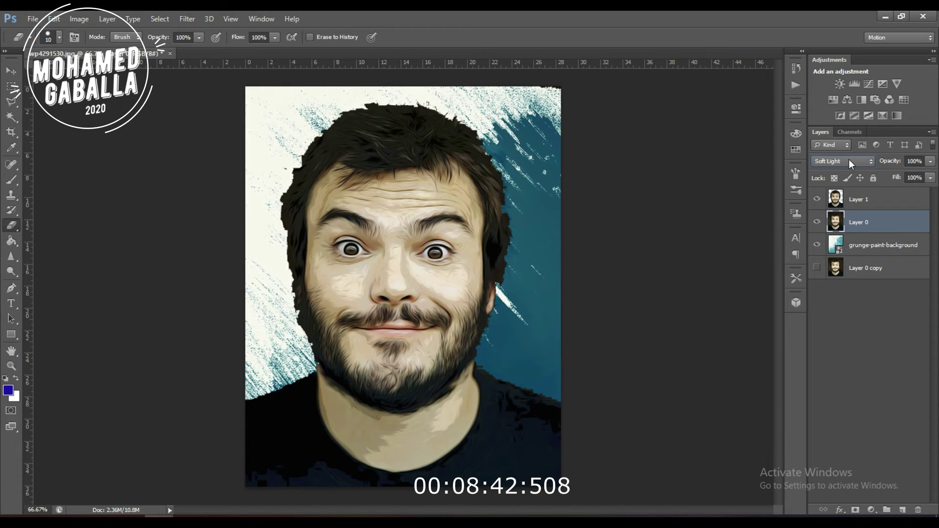
key(Down)
key(Down)
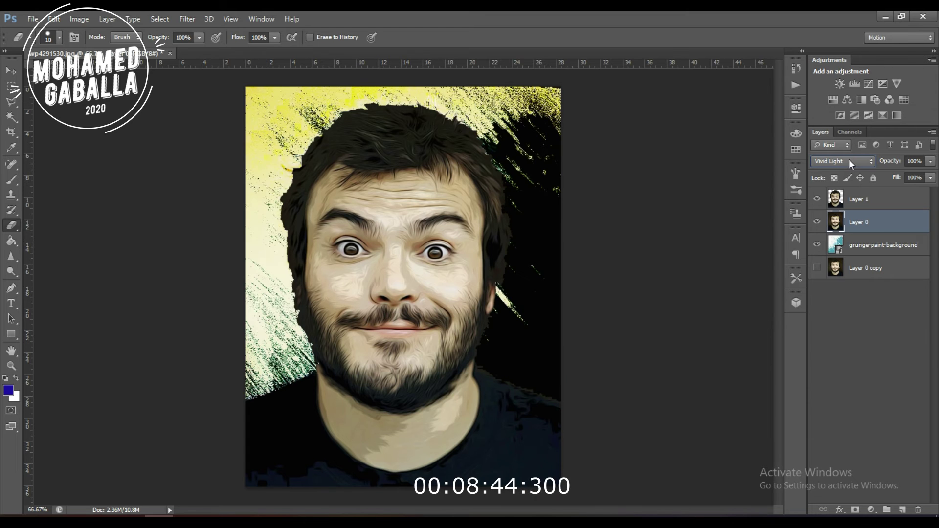
key(Down)
key(Down)
key(Down)
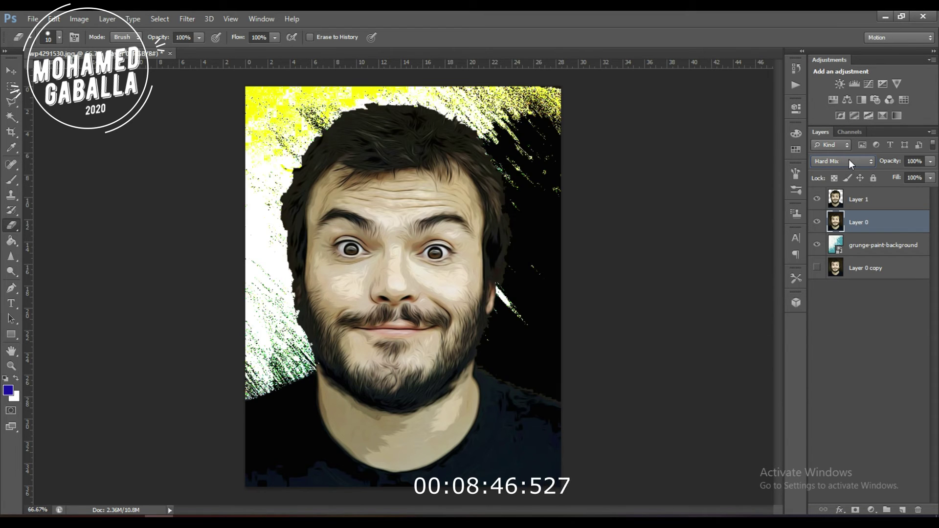
key(Down)
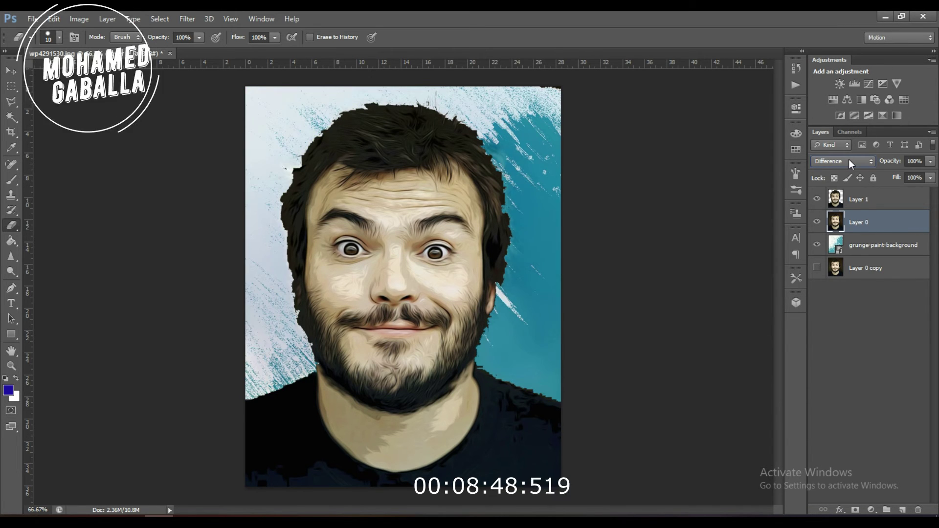
key(Down)
key(Down)
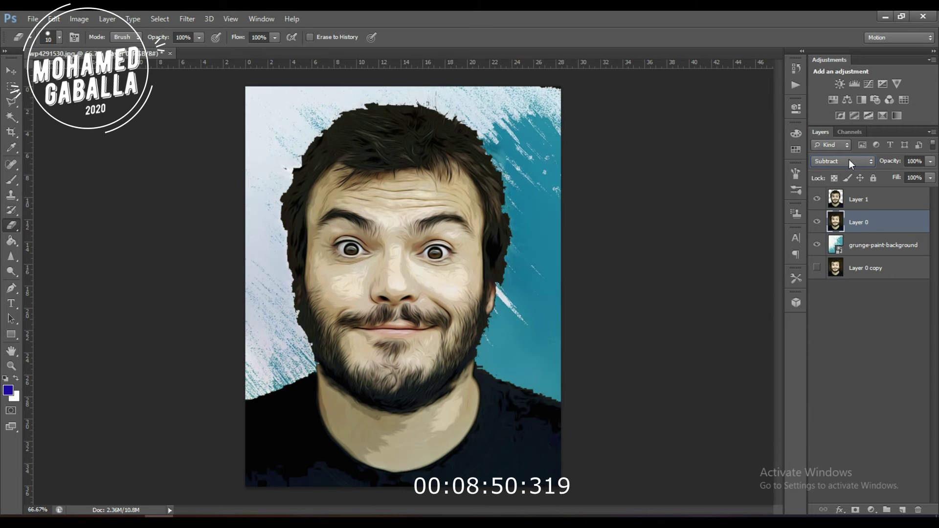
key(Down)
key(Down)
key(Down)
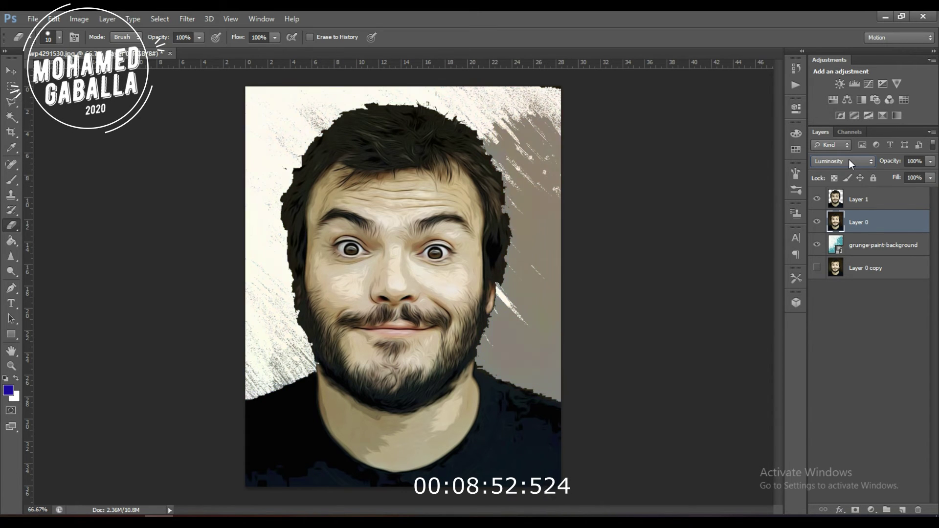
key(Down)
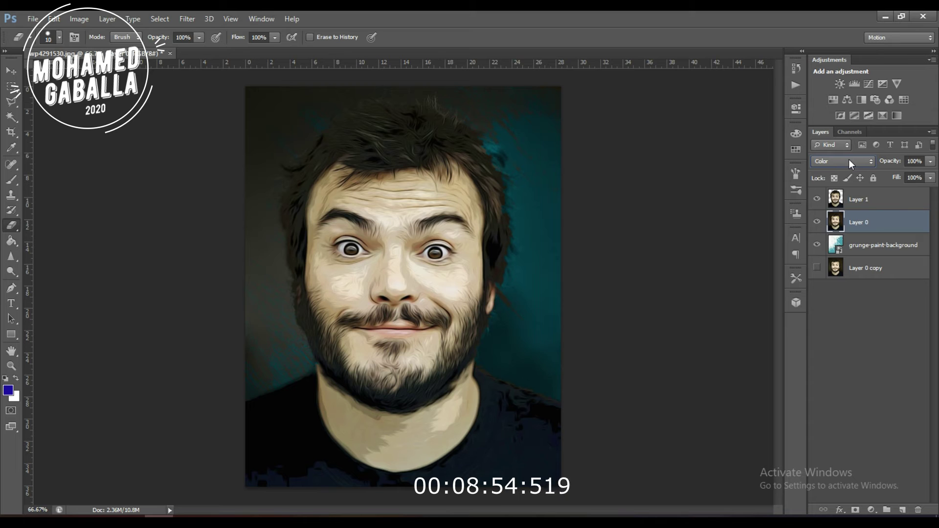
key(Up)
key(Up)
key(Up)
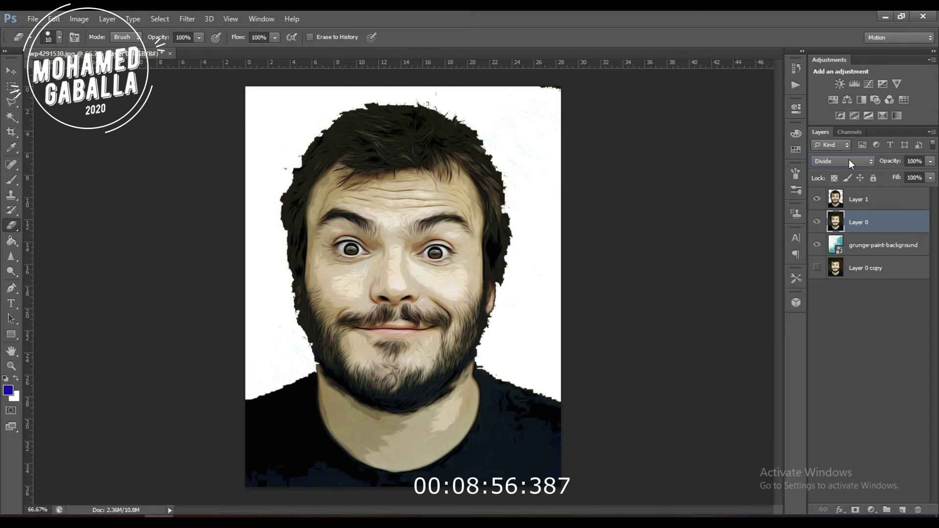
key(Up)
key(Up)
key(Up)
key(Up)
key(Up)
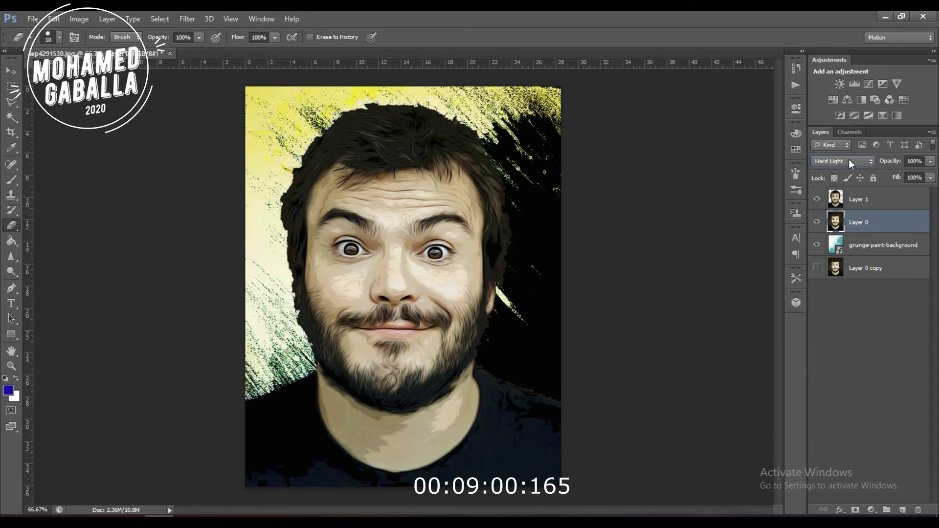
key(Up)
key(Up)
key(Up)
key(Up)
key(Up)
key(Down)
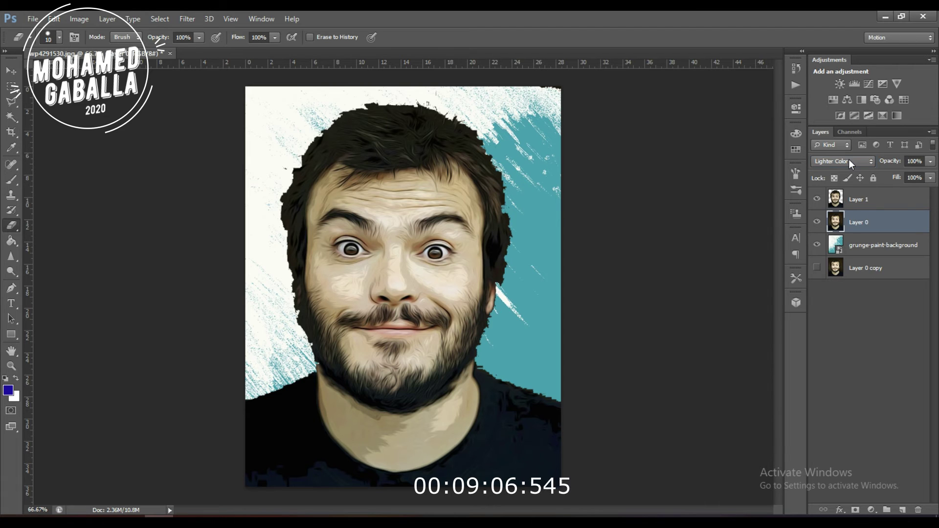
click(888, 314)
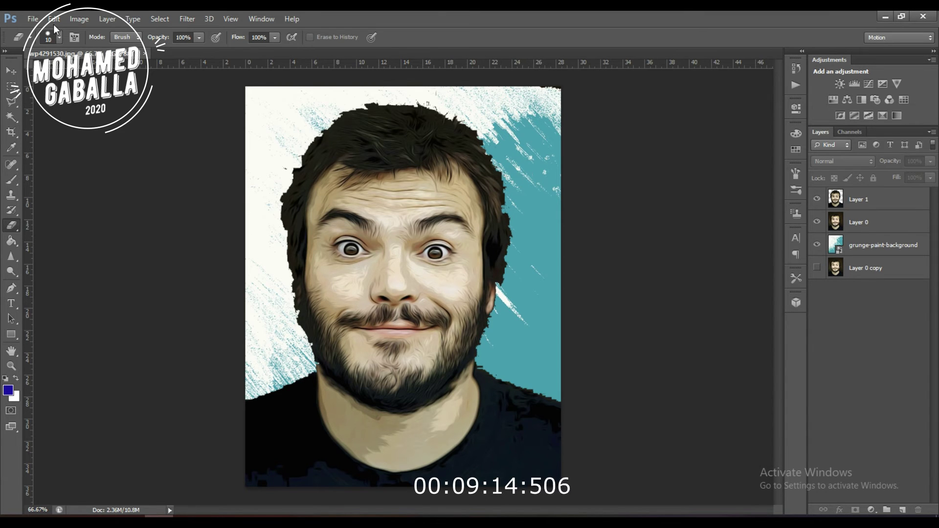
click(32, 18)
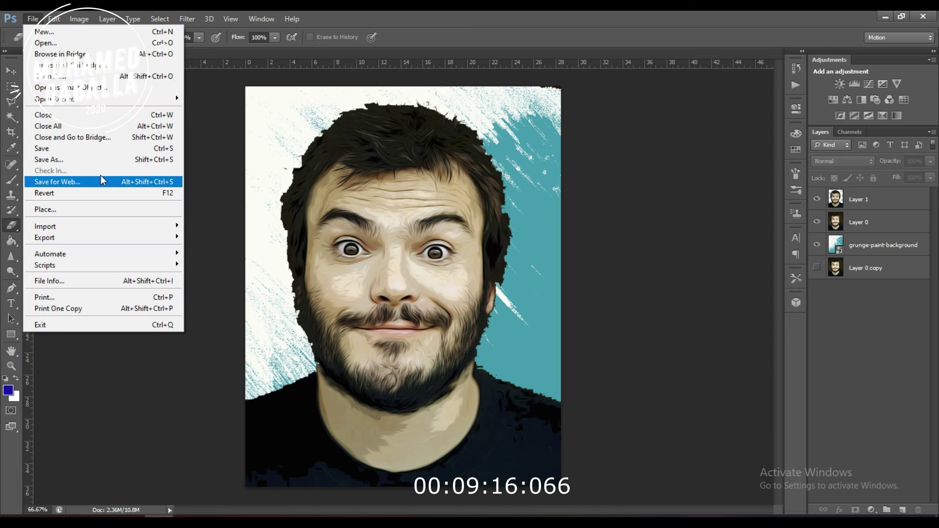
Step: Save the portrait as a Quality 12 JPEG under a new name, then quit without saving the layers
click(81, 160)
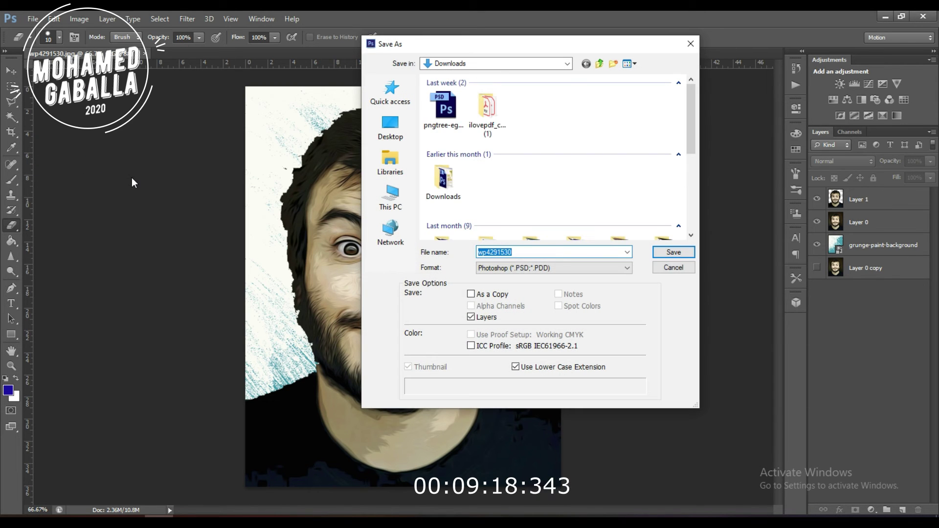
click(579, 268)
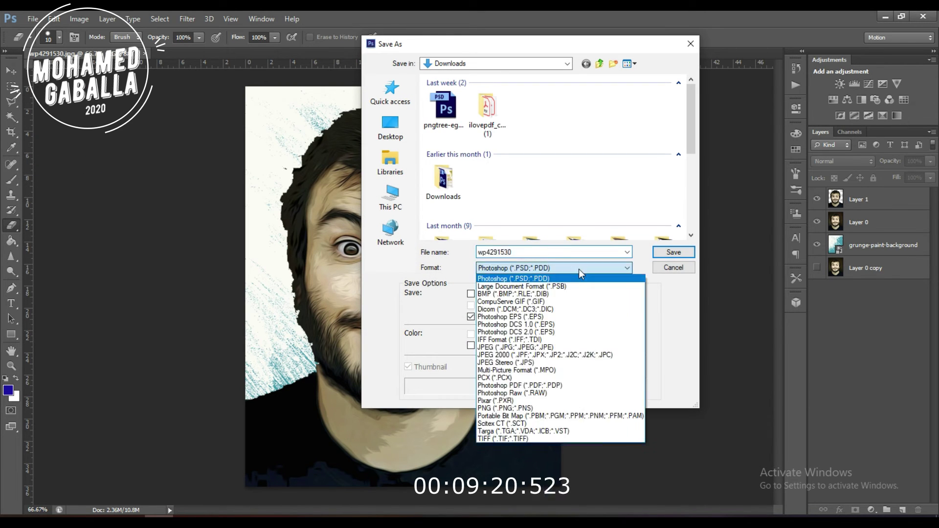
click(576, 346)
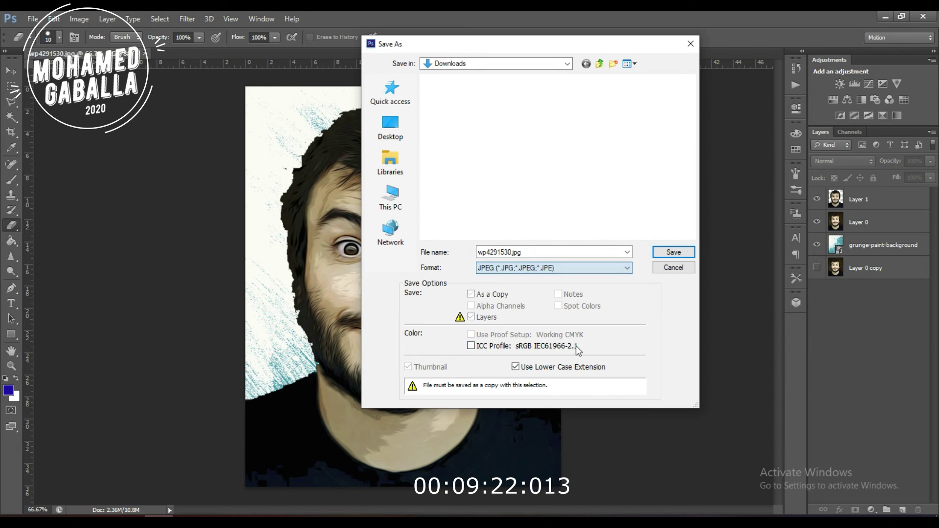
click(679, 252)
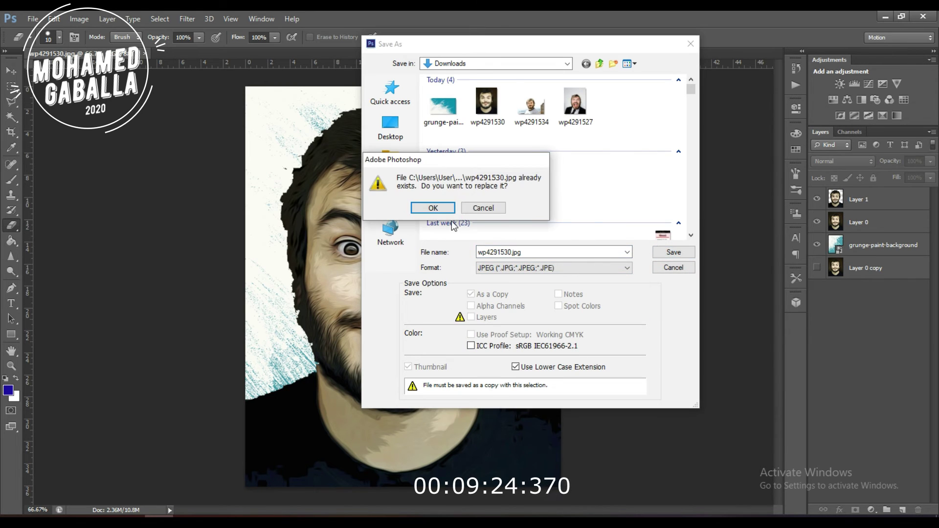
click(503, 204)
click(505, 252)
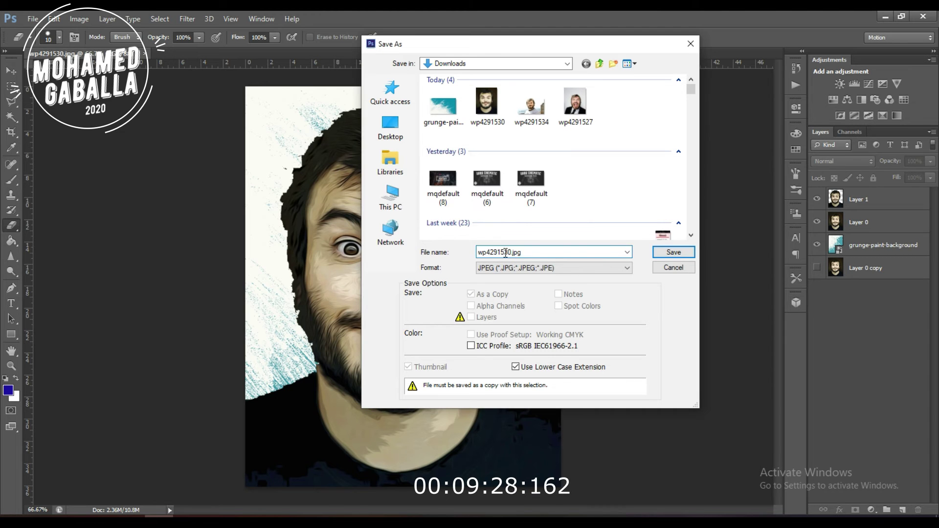
text(k)
click(673, 252)
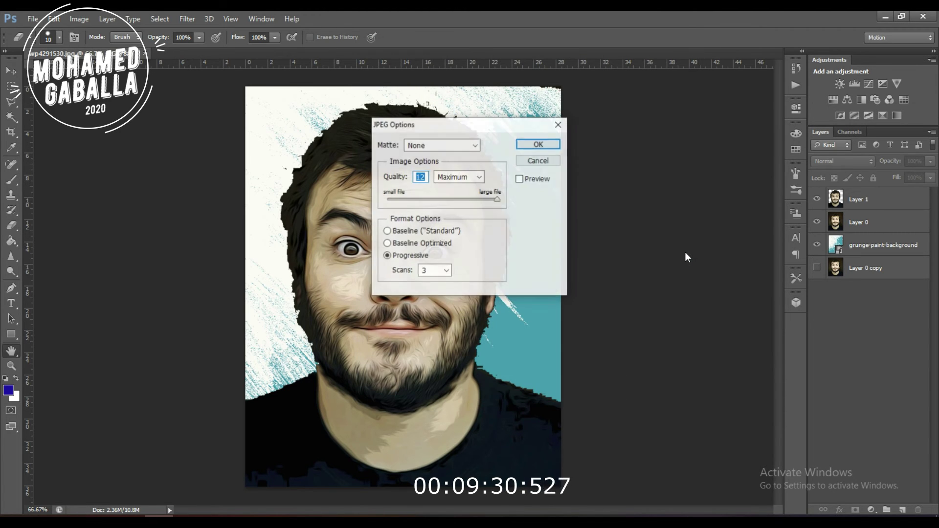
click(543, 143)
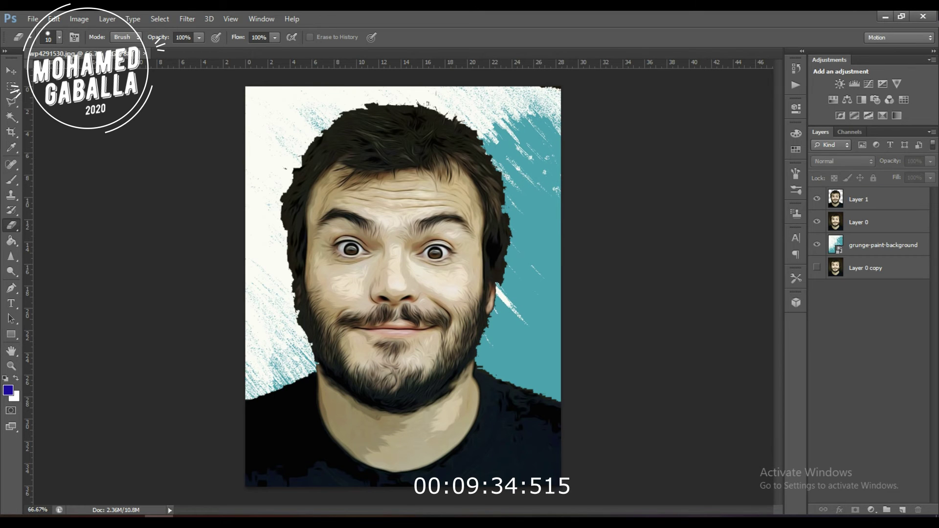
key(ctrl+q)
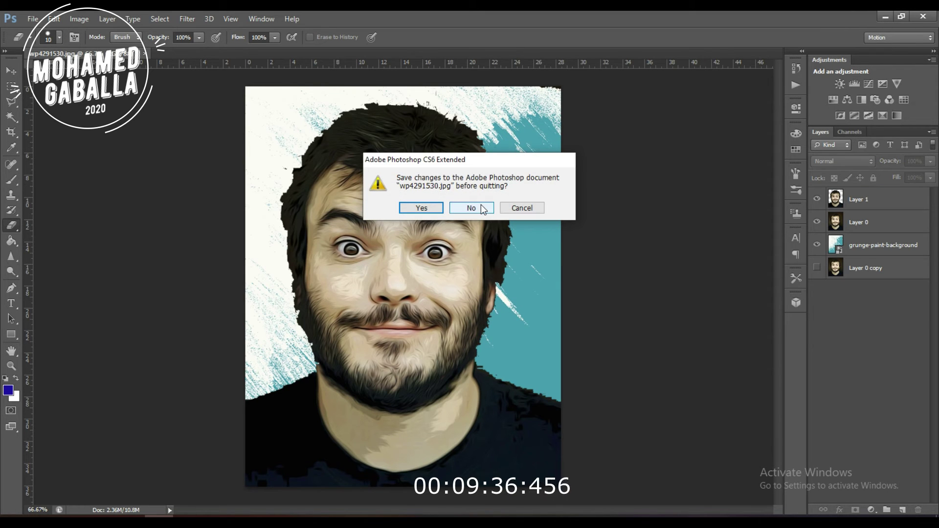
click(480, 205)
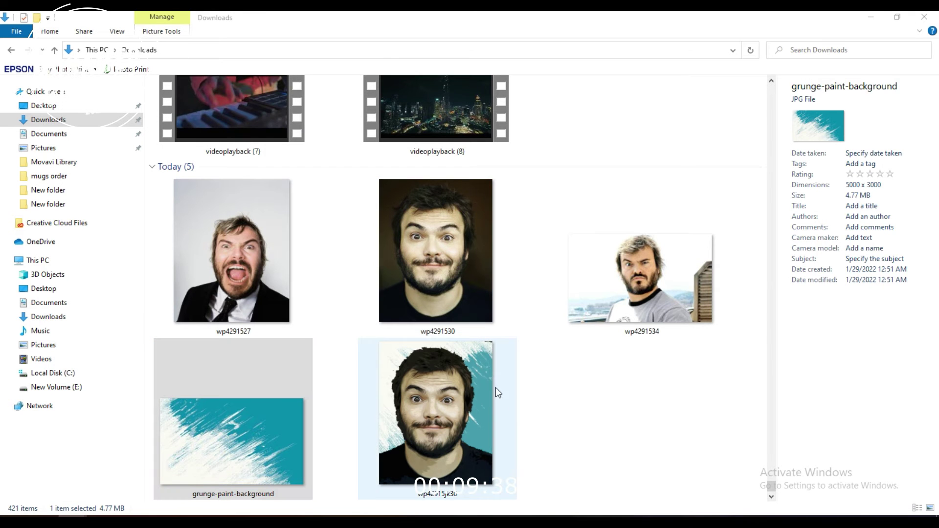
Step: Open the original photo wp4291530 in Picture Manager, moved aside and enlarged
click(633, 412)
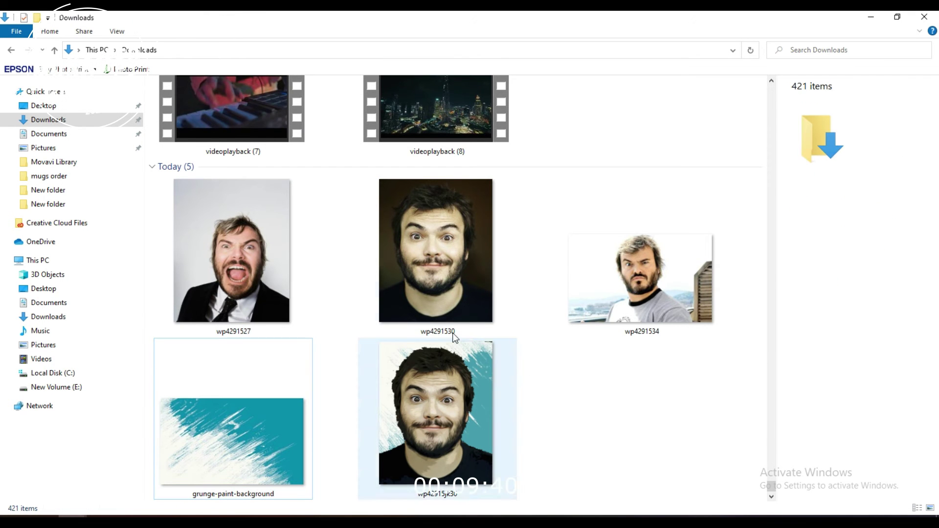
double_click(444, 281)
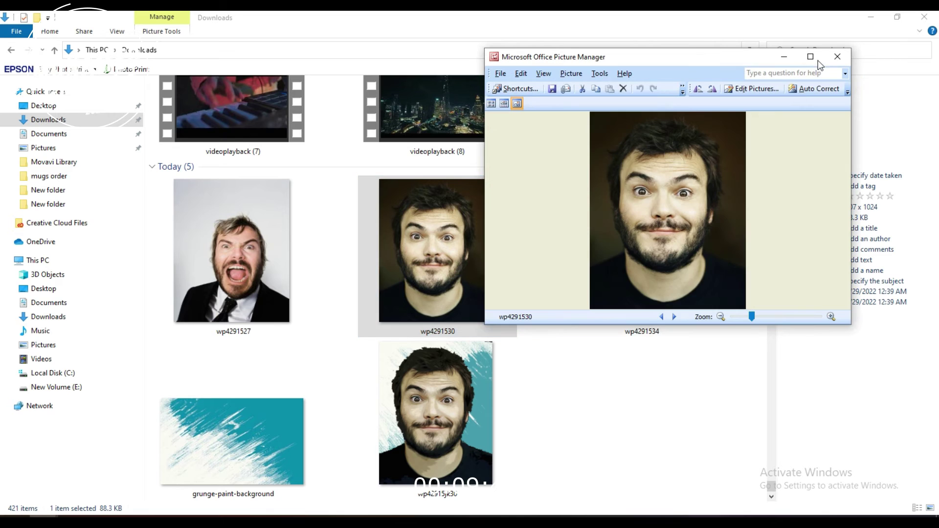
click(810, 56)
mouse_move(745, 10)
mouse_down()
mouse_move(743, 21)
mouse_move(935, 13)
mouse_up()
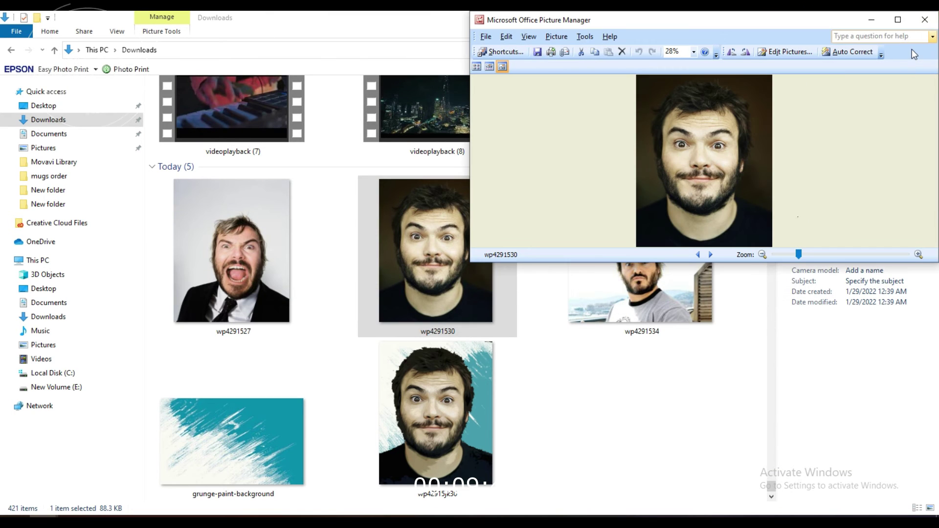
mouse_move(777, 263)
mouse_down()
mouse_move(803, 369)
mouse_move(802, 513)
mouse_up()
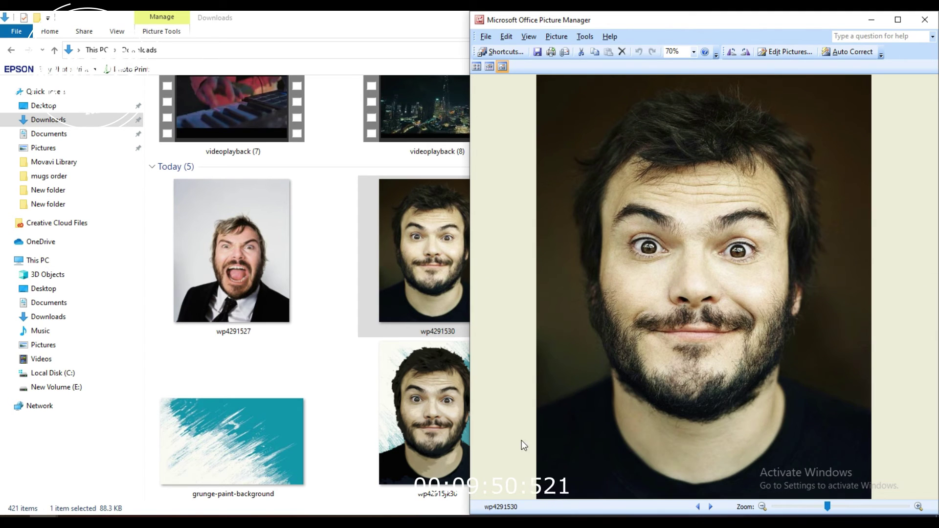
Step: Open the painted portrait wp42915jk30 in its own window, moved to the left and enlarged
double_click(456, 412)
drag(621, 56, 2, 15)
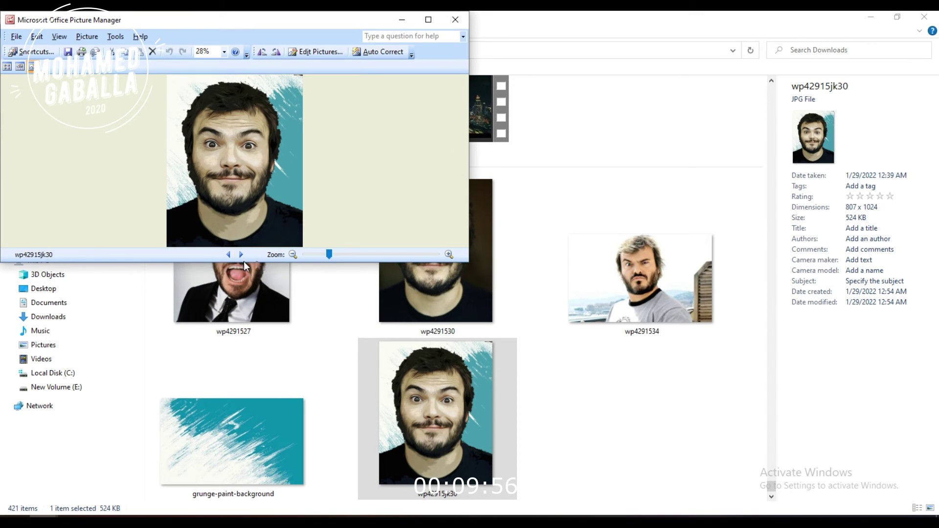
drag(259, 262, 250, 512)
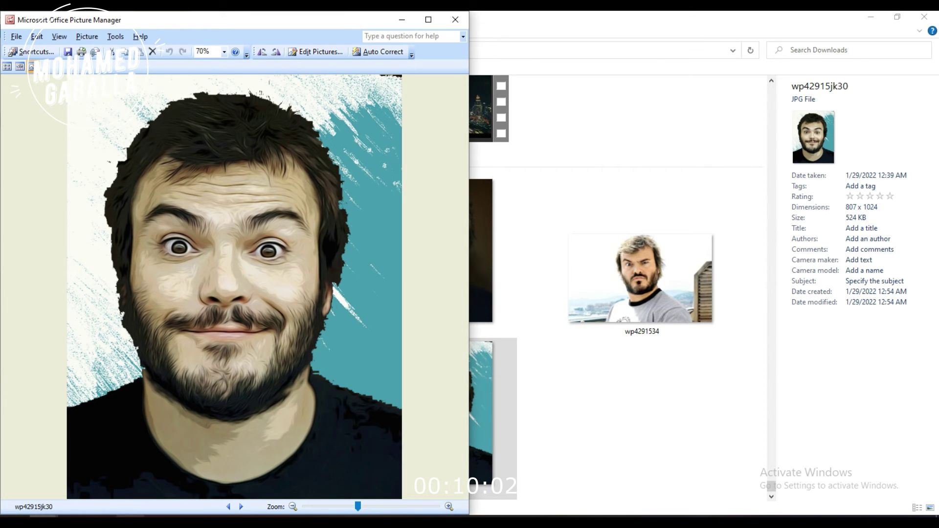
click(44, 517)
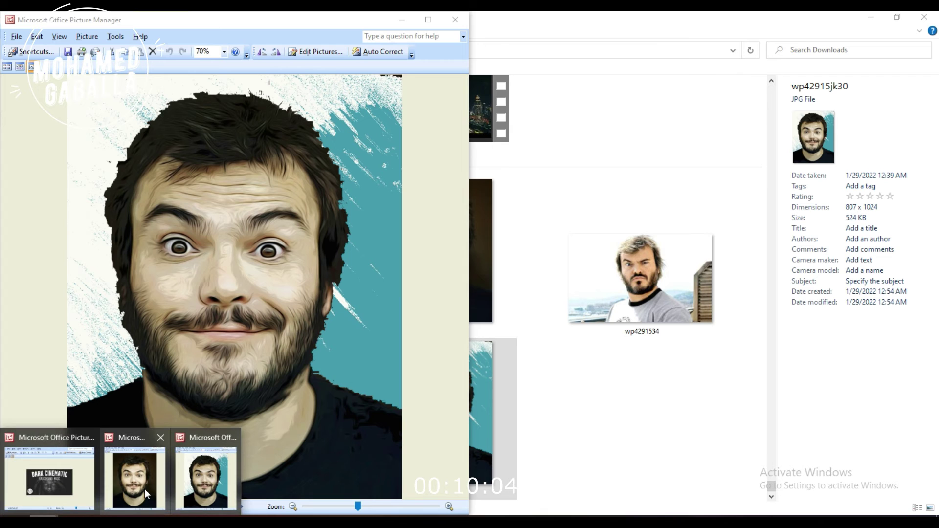
Step: Show the original photo beside the painted portrait and zoom the original to 174%
click(144, 488)
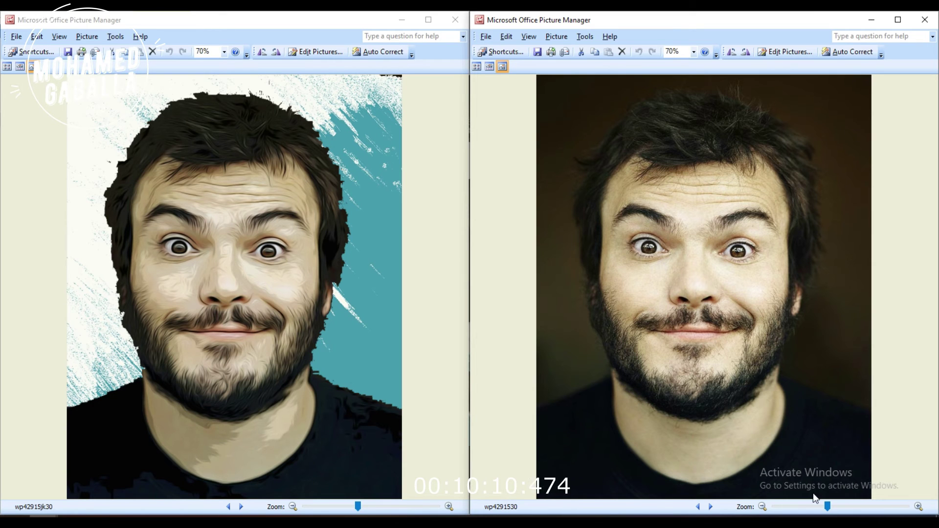
click(832, 505)
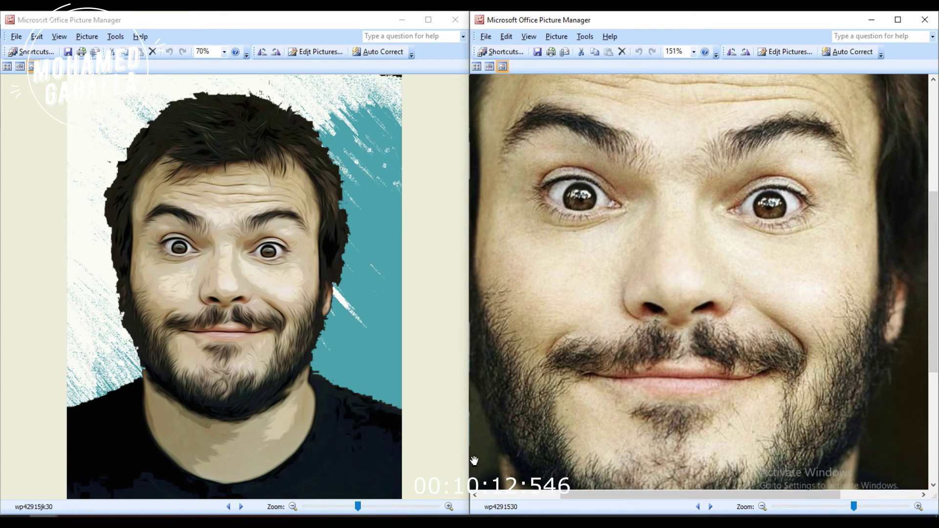
drag(360, 506, 382, 510)
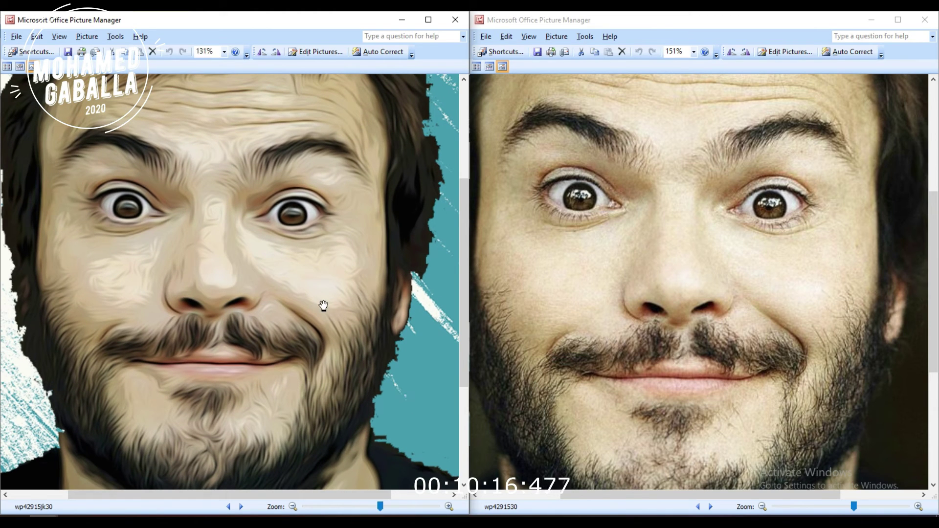
scroll(322, 306, down, 1)
scroll(326, 309, down, 1)
scroll(700, 334, down, 2)
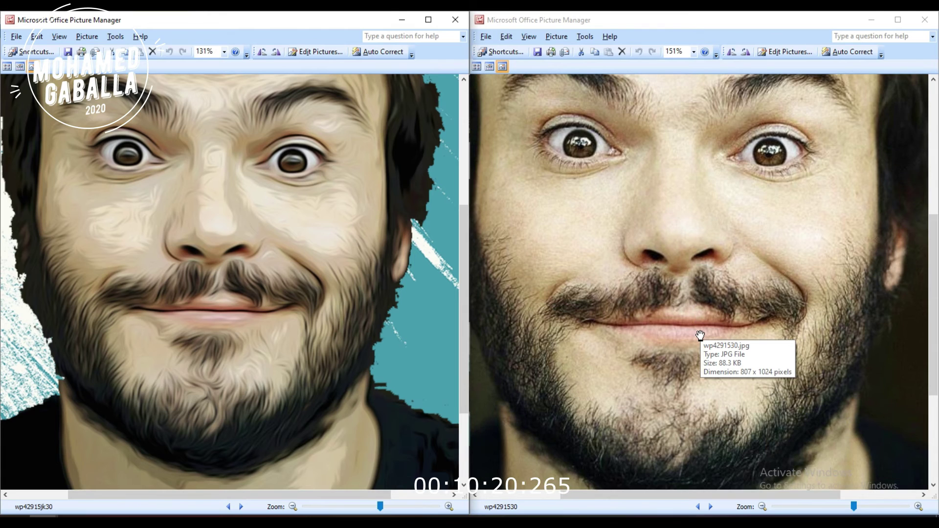
scroll(700, 335, down, 1)
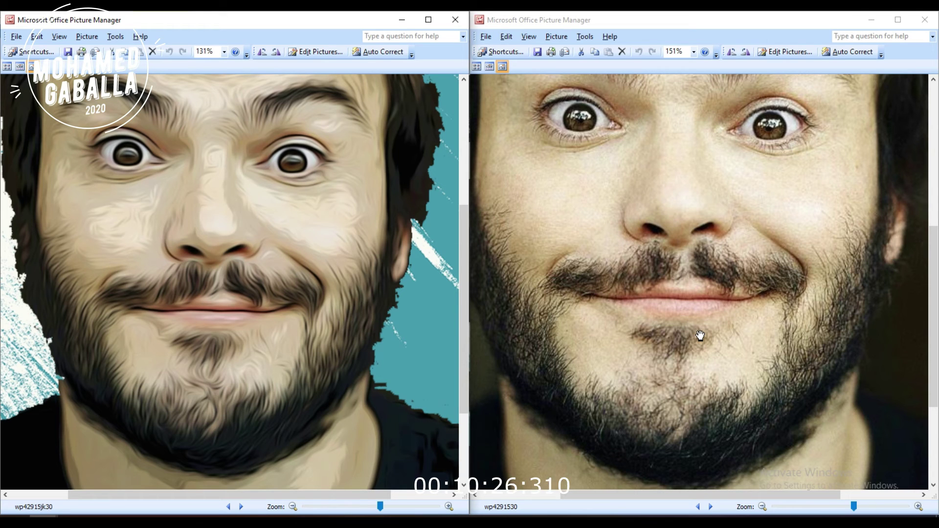
scroll(717, 307, down, 1)
scroll(718, 306, up, 2)
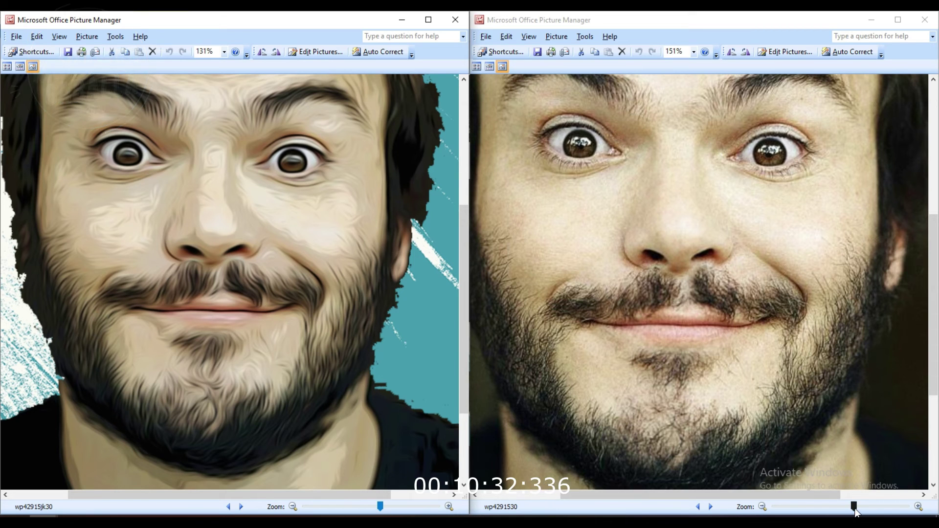
drag(854, 506, 859, 507)
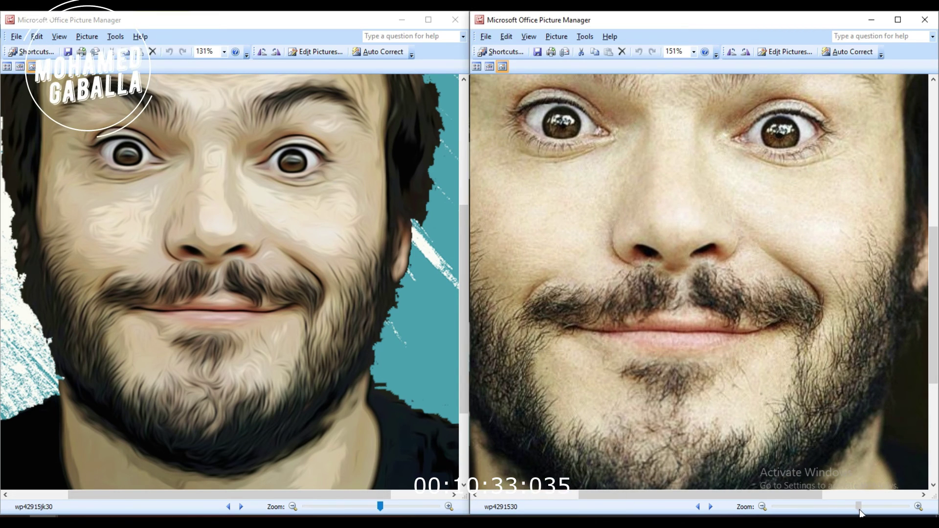
click(294, 285)
Step: Set the painted portrait to 162% zoom, then zoom both pictures out to show whole faces
scroll(294, 285, up, 1)
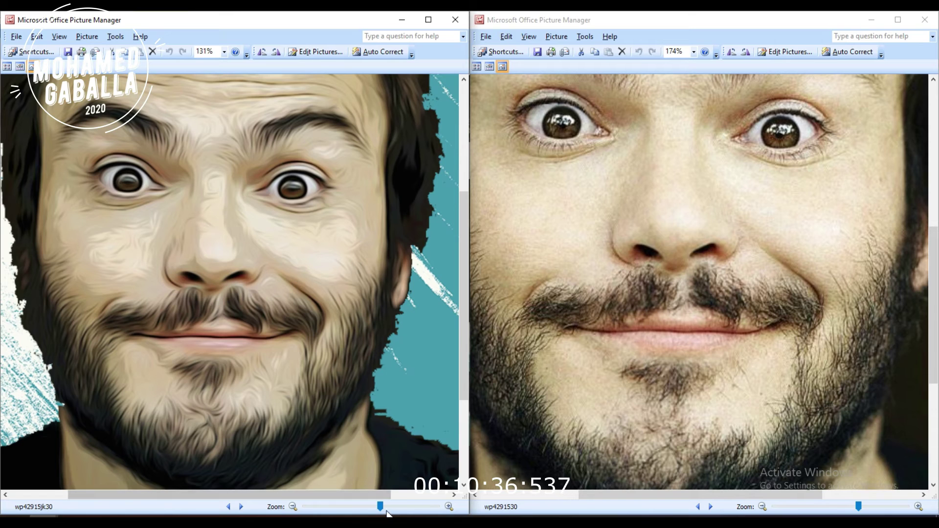
drag(381, 507, 387, 508)
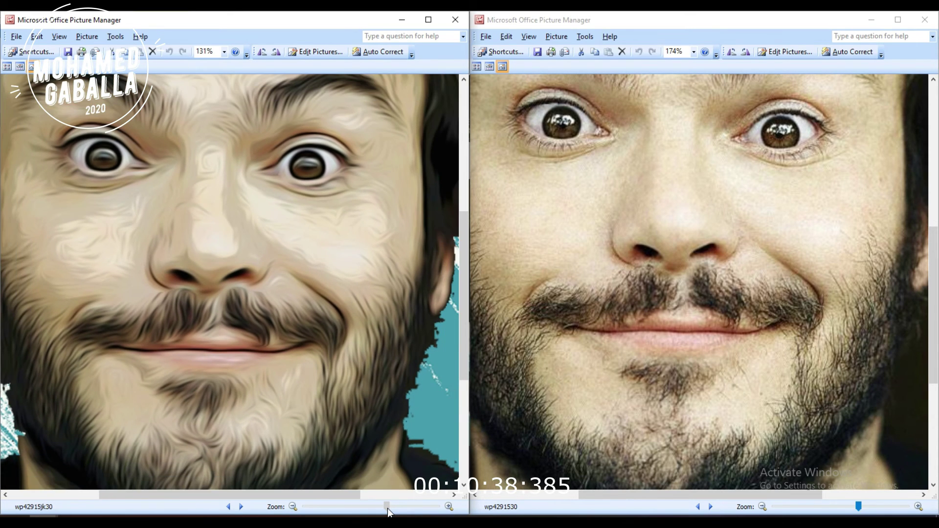
drag(387, 509, 387, 507)
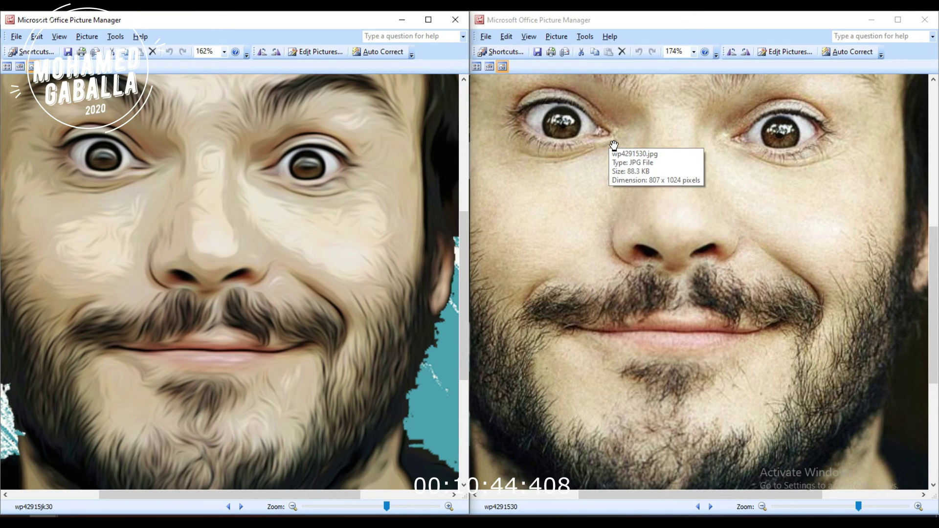
scroll(344, 229, down, 1)
scroll(345, 229, up, 1)
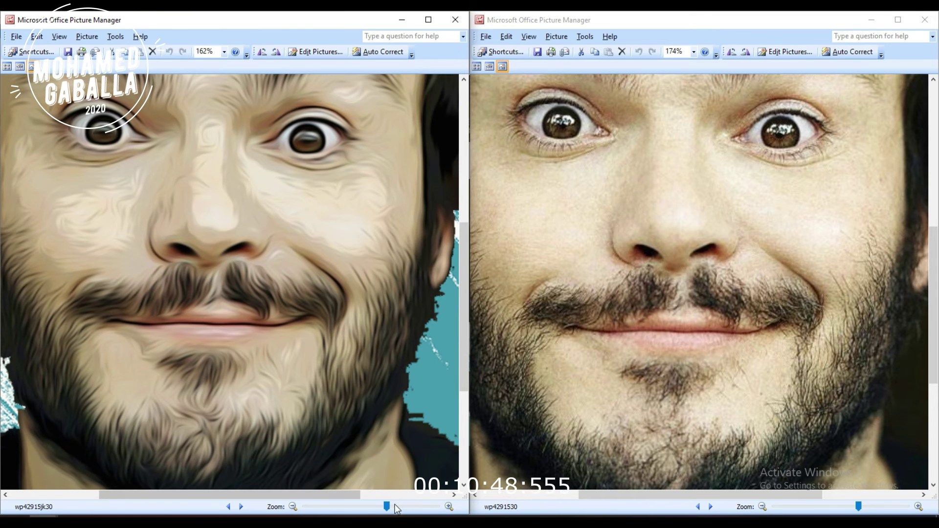
drag(386, 507, 373, 506)
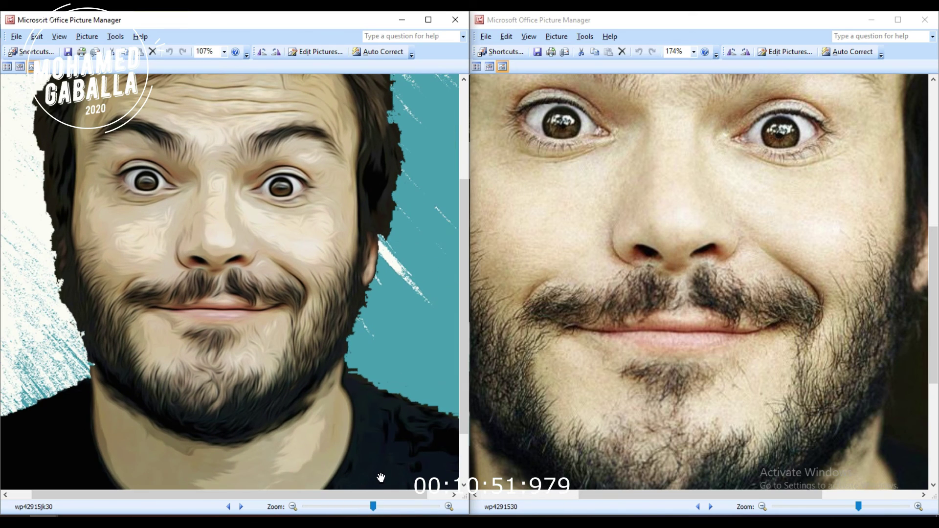
scroll(379, 440, up, 3)
scroll(377, 440, down, 1)
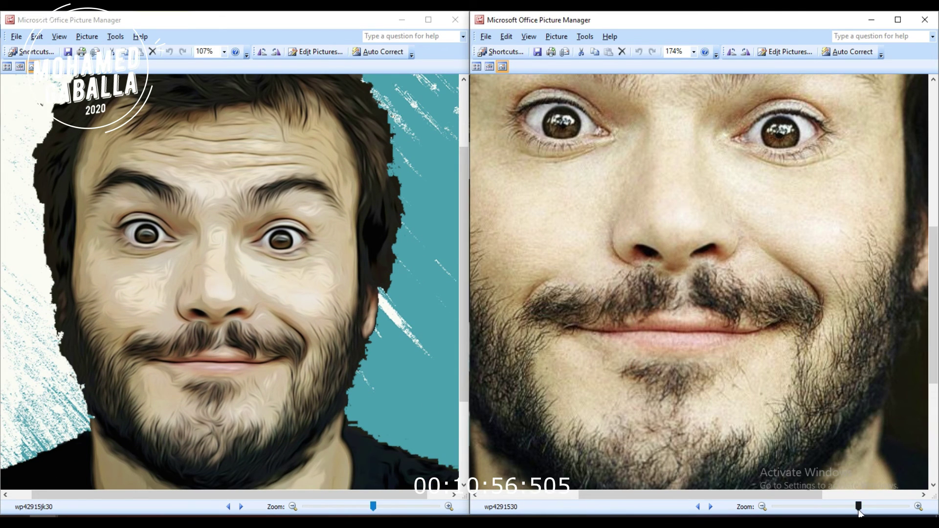
drag(859, 511, 840, 511)
Step: Zoom the painted portrait to 141% and pan to recenter its face against the original
scroll(779, 391, up, 1)
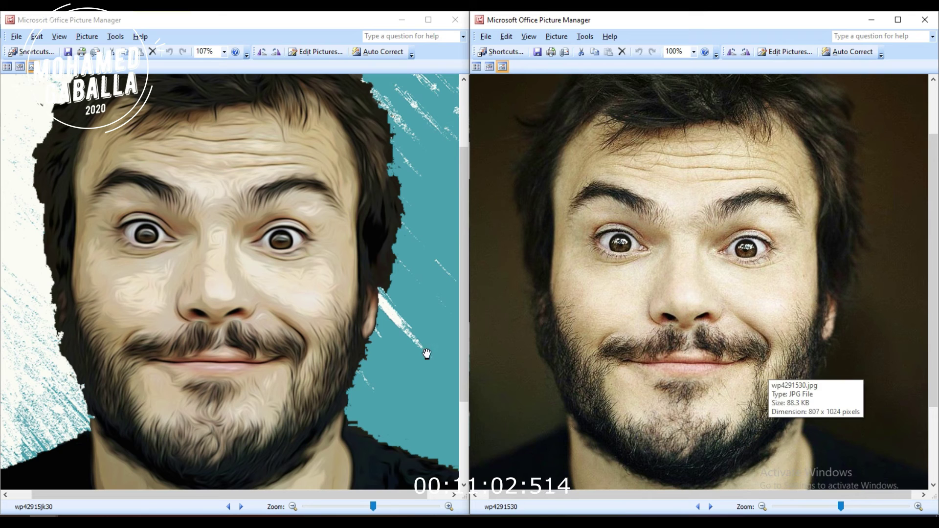
drag(378, 510, 395, 510)
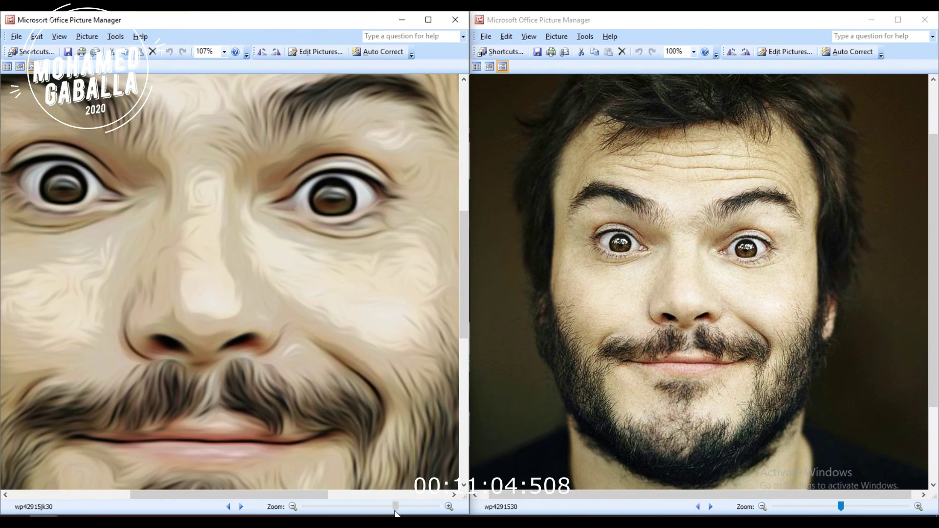
scroll(338, 401, down, 2)
scroll(331, 377, down, 1)
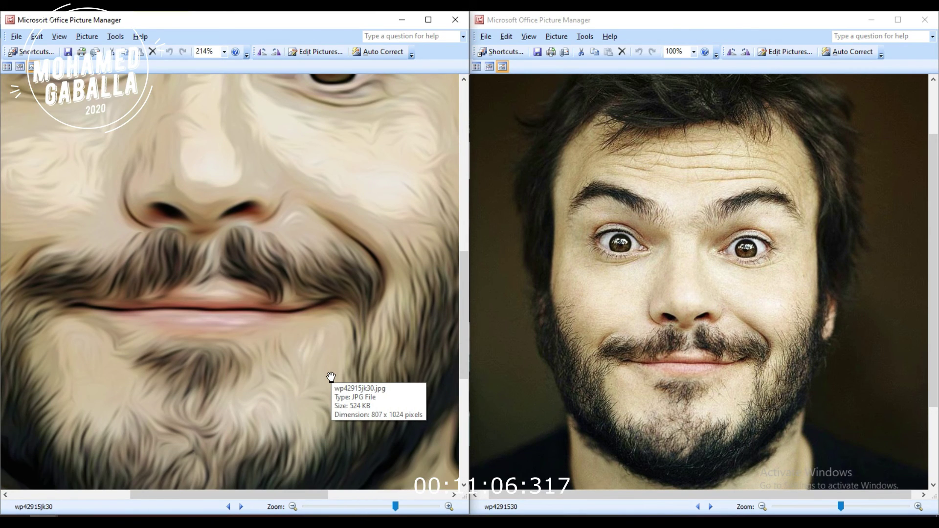
scroll(332, 359, up, 1)
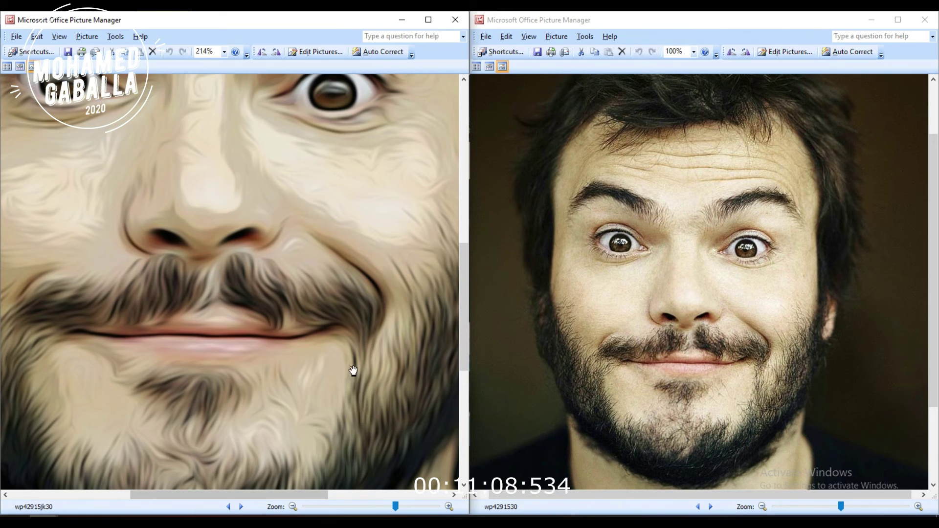
drag(332, 359, 327, 457)
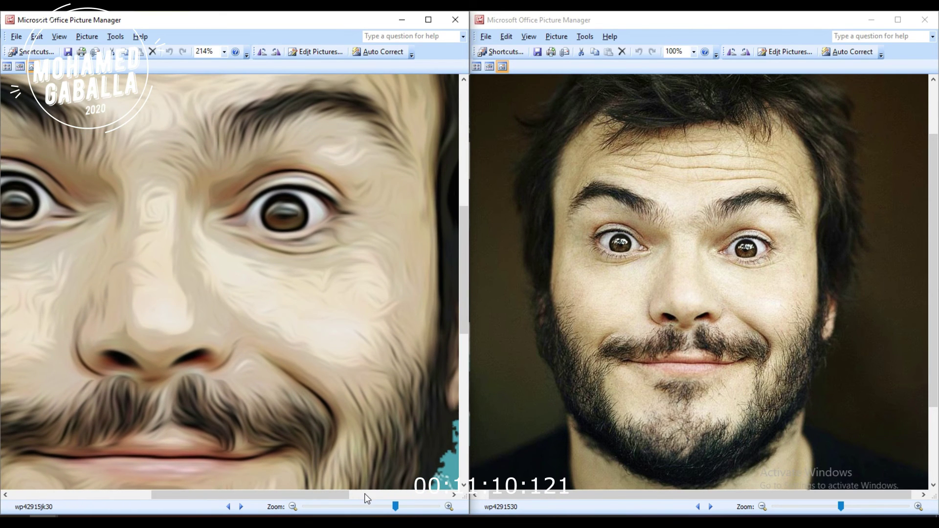
drag(395, 507, 382, 507)
drag(316, 414, 367, 352)
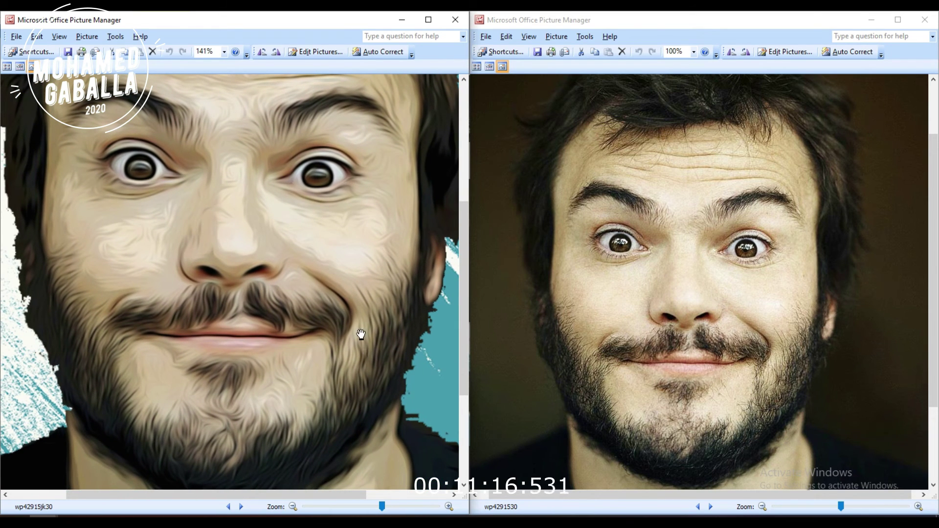
drag(336, 329, 309, 329)
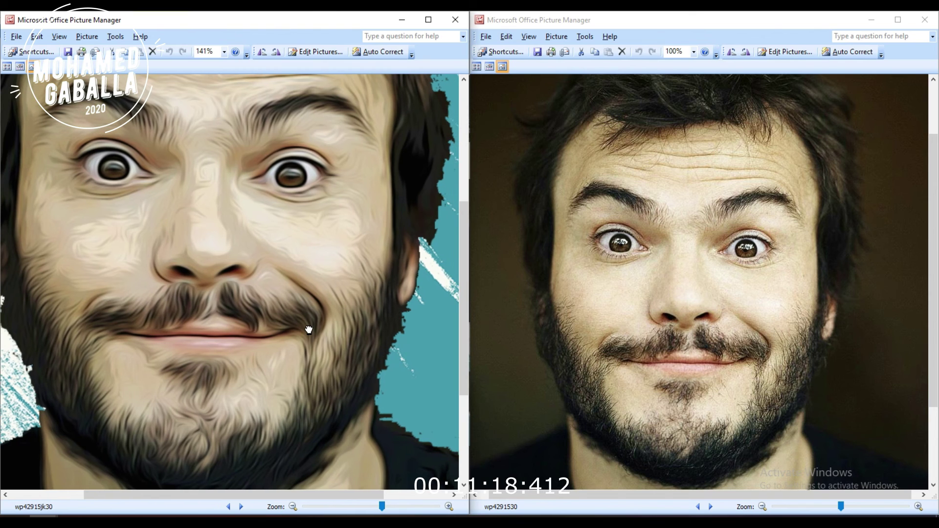
mouse_move(315, 325)
mouse_down()
mouse_move(252, 334)
mouse_move(262, 353)
mouse_up()
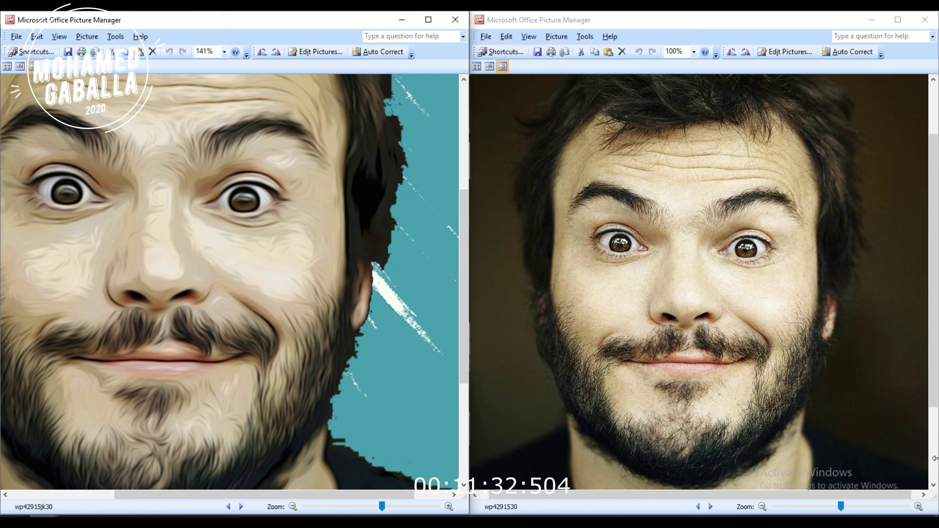
Step: Close the original photo and painted portrait windows
click(935, 15)
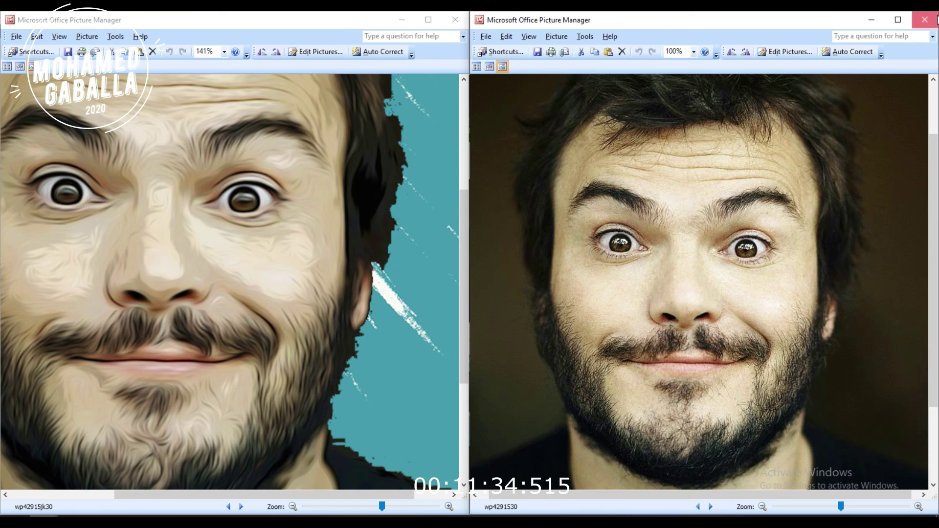
click(926, 20)
click(460, 22)
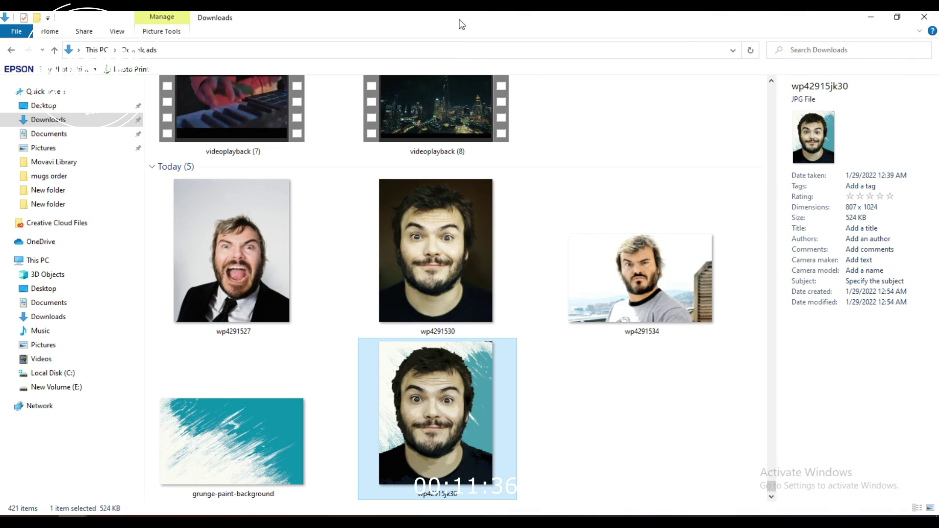